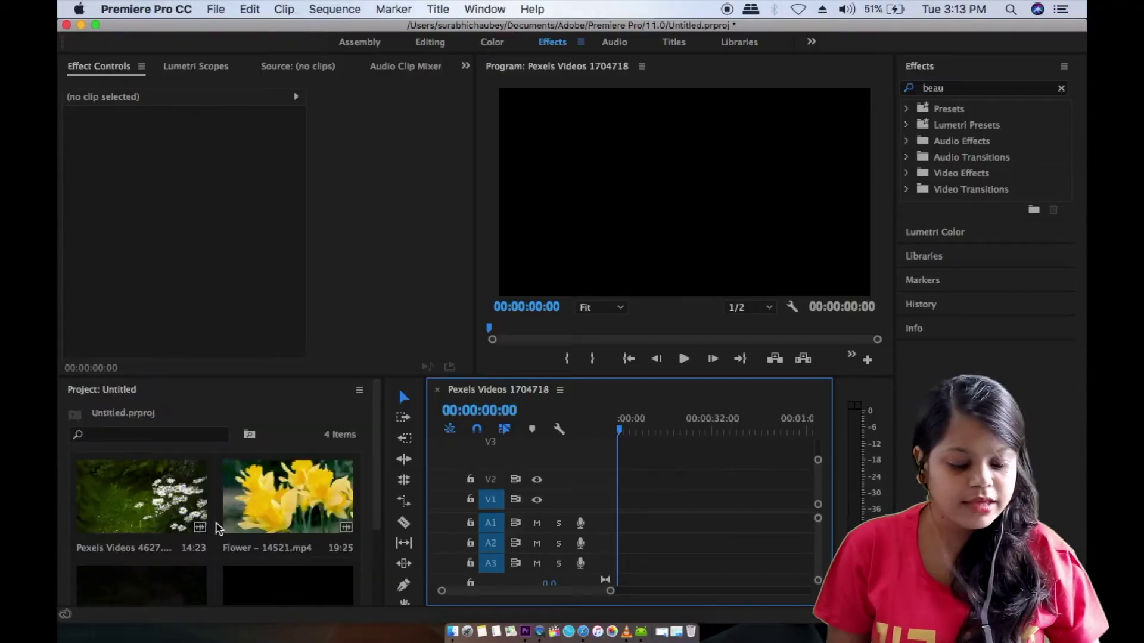
Step: Place the Pexels Videos 4627 and Flower – 14521 clips on V1, changing the sequence settings to match the first clip
left_click(160, 511)
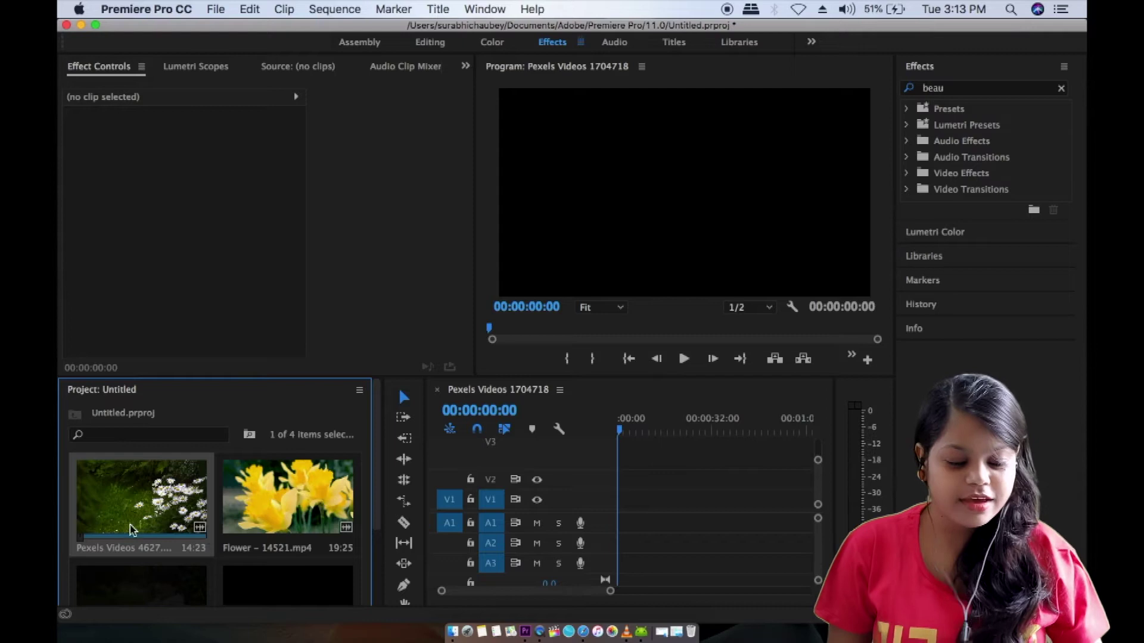
left_click_drag(132, 530, 620, 506)
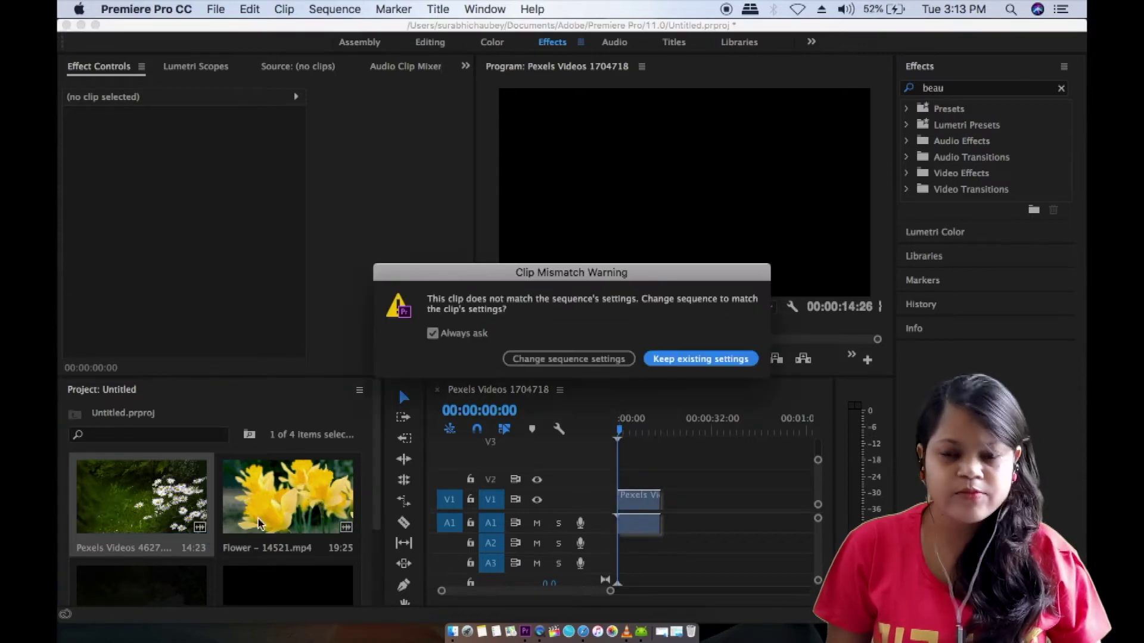
left_click(602, 358)
left_click_drag(288, 512, 719, 514)
left_click_drag(697, 427, 633, 435)
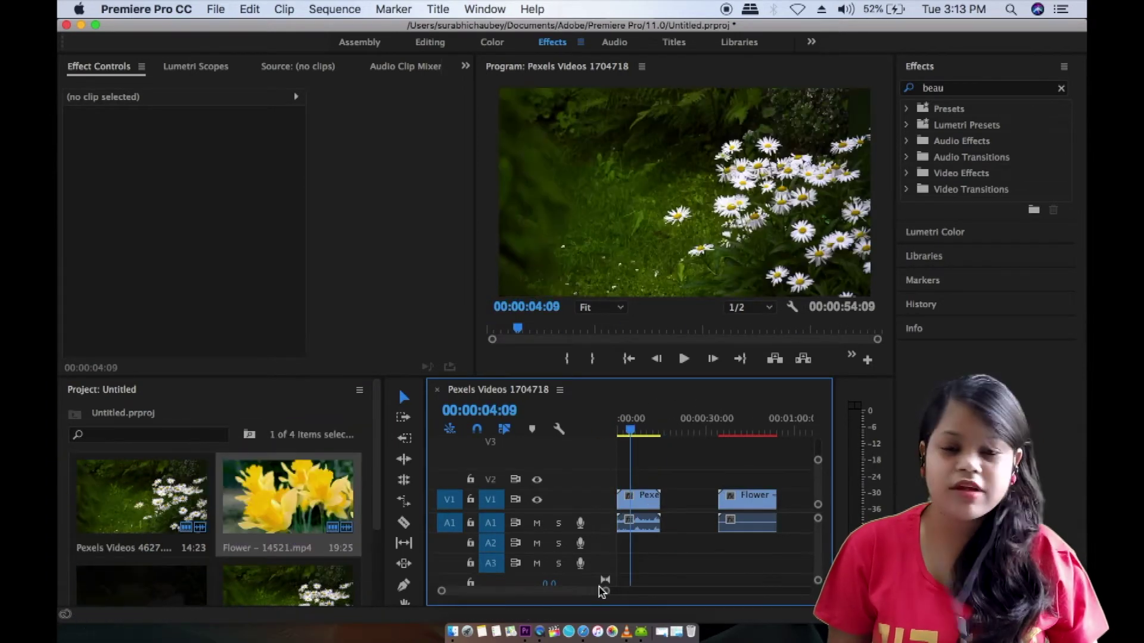
left_click_drag(606, 594, 554, 591)
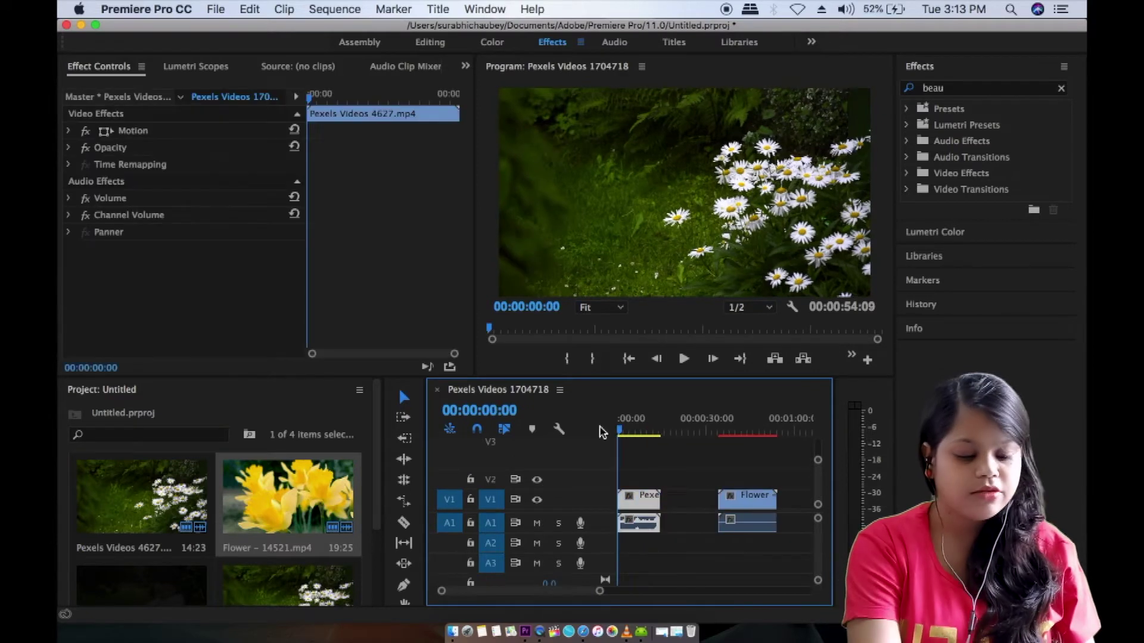
Step: Play the start of the original daisy clip in the enlarged program preview
left_click(693, 206)
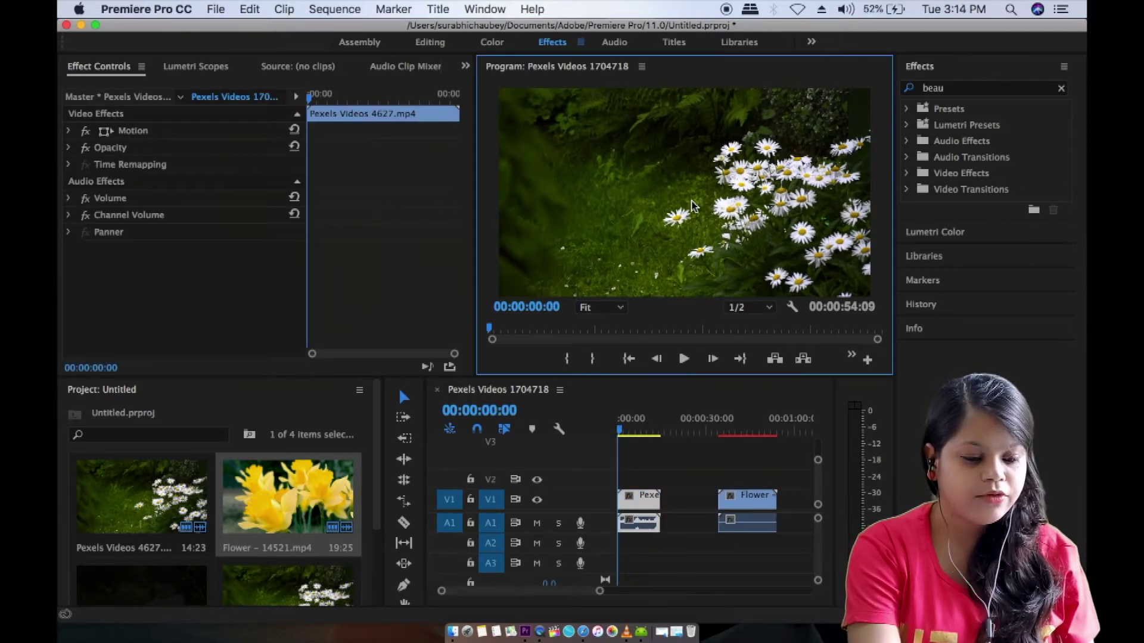
key("grave")
key("space")
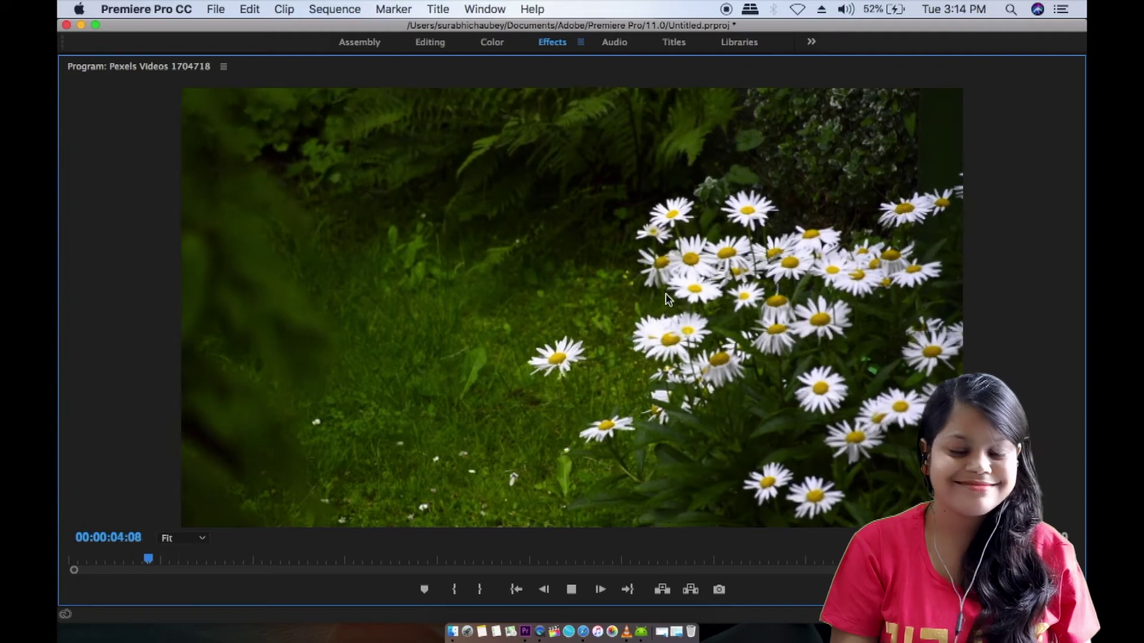
key("space")
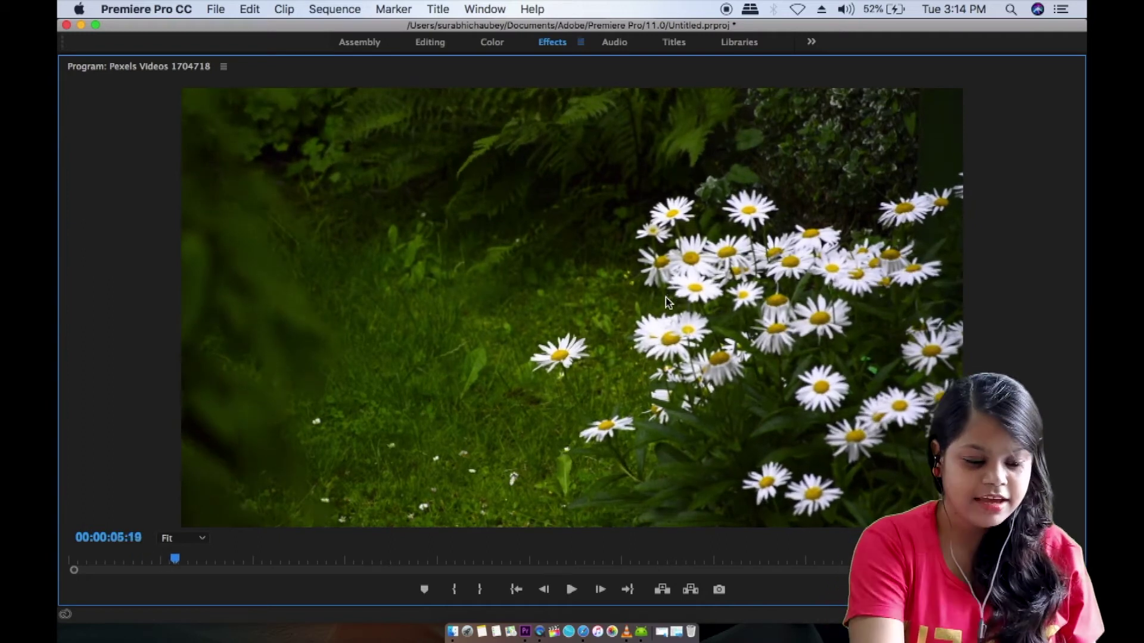
left_click(109, 538)
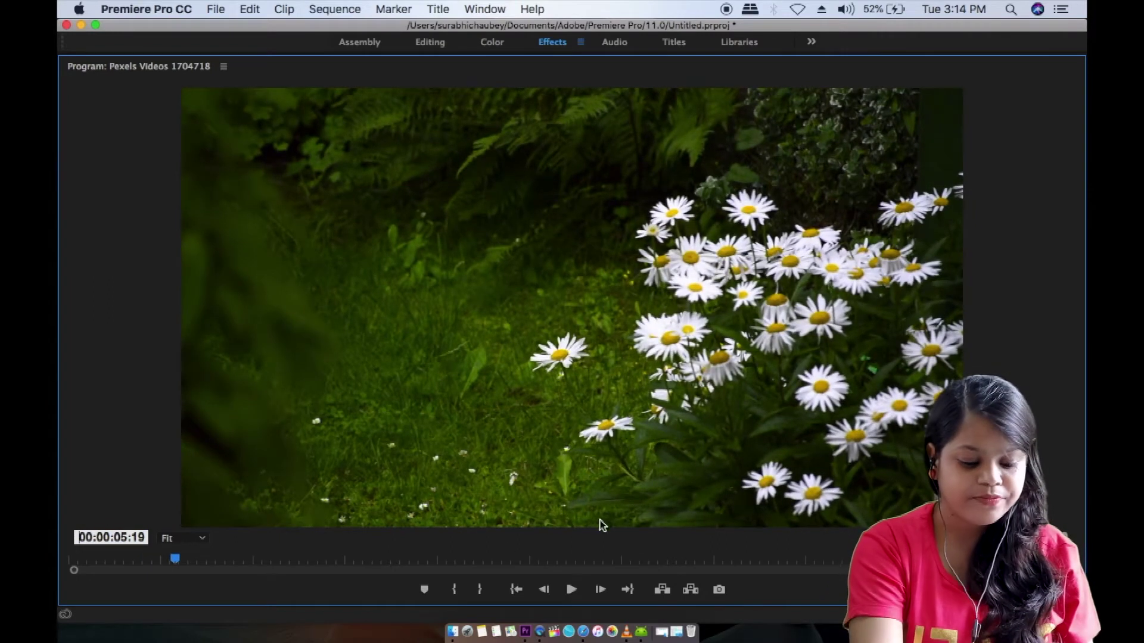
key("Escape")
key("grave")
Step: Find the Change Color effect by searching for "change" and apply it to the daisy clip
left_click(993, 100)
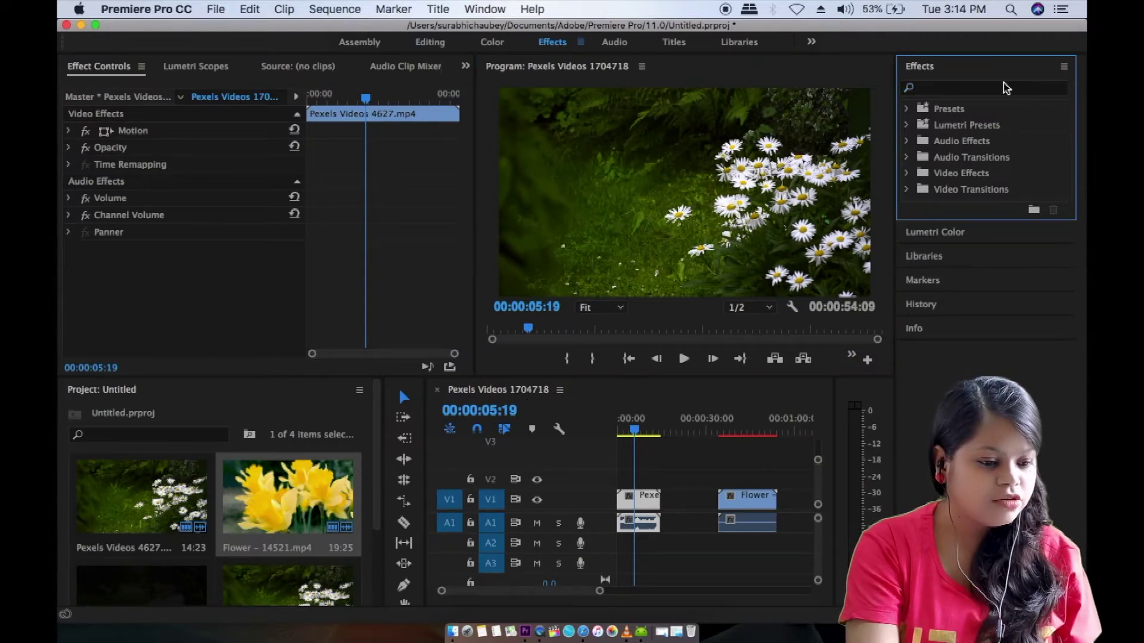
left_click(1005, 87)
type("change")
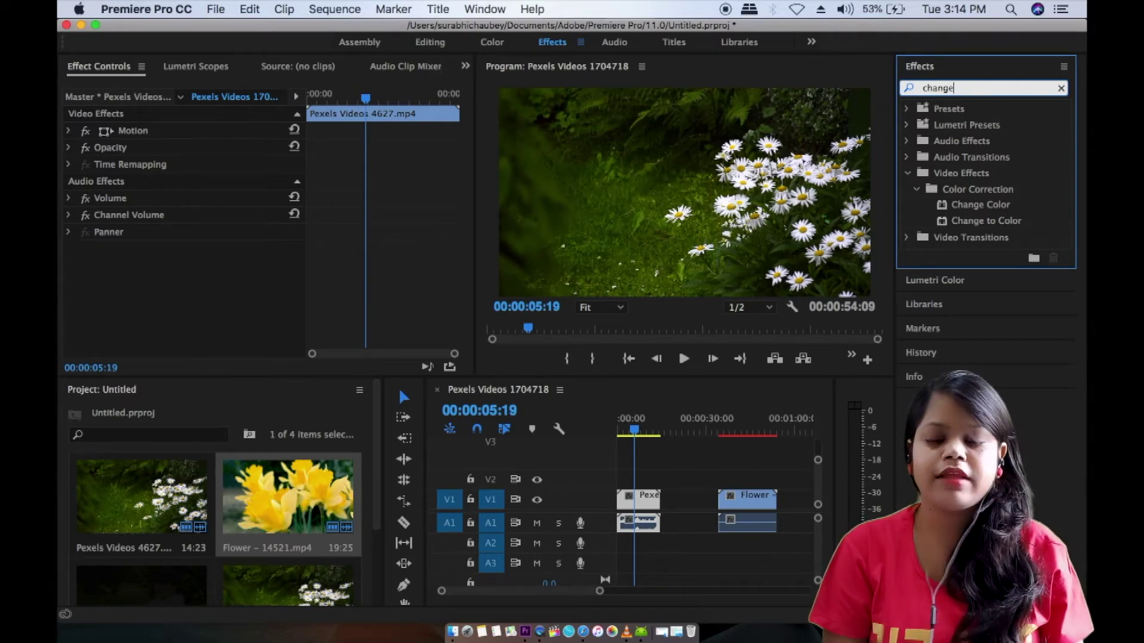
left_click(952, 207)
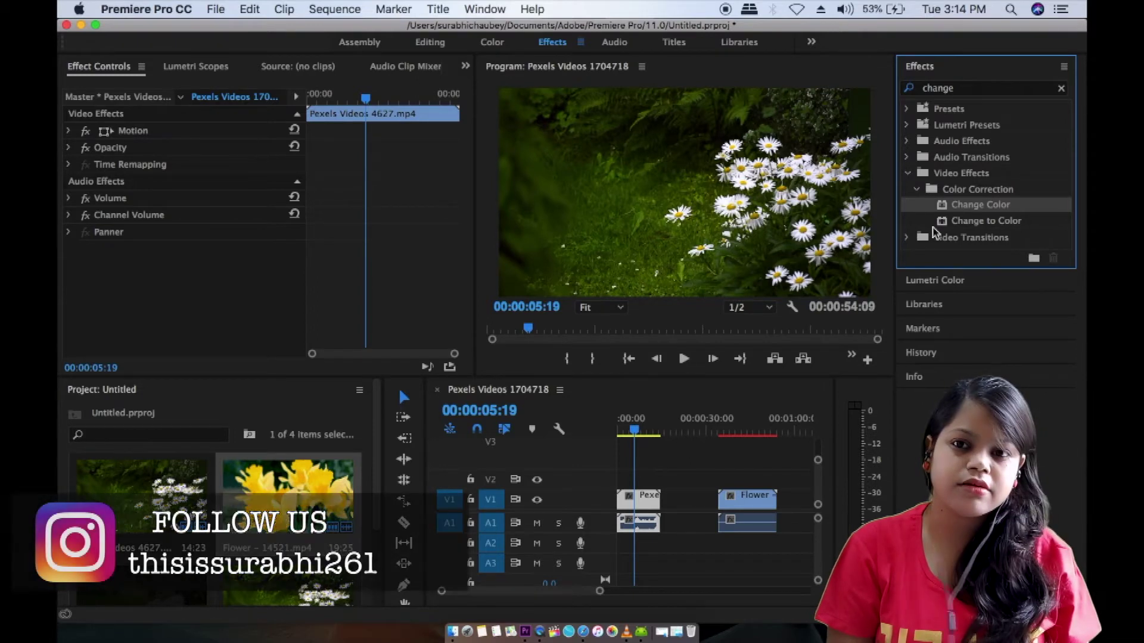
left_click_drag(934, 227, 686, 242)
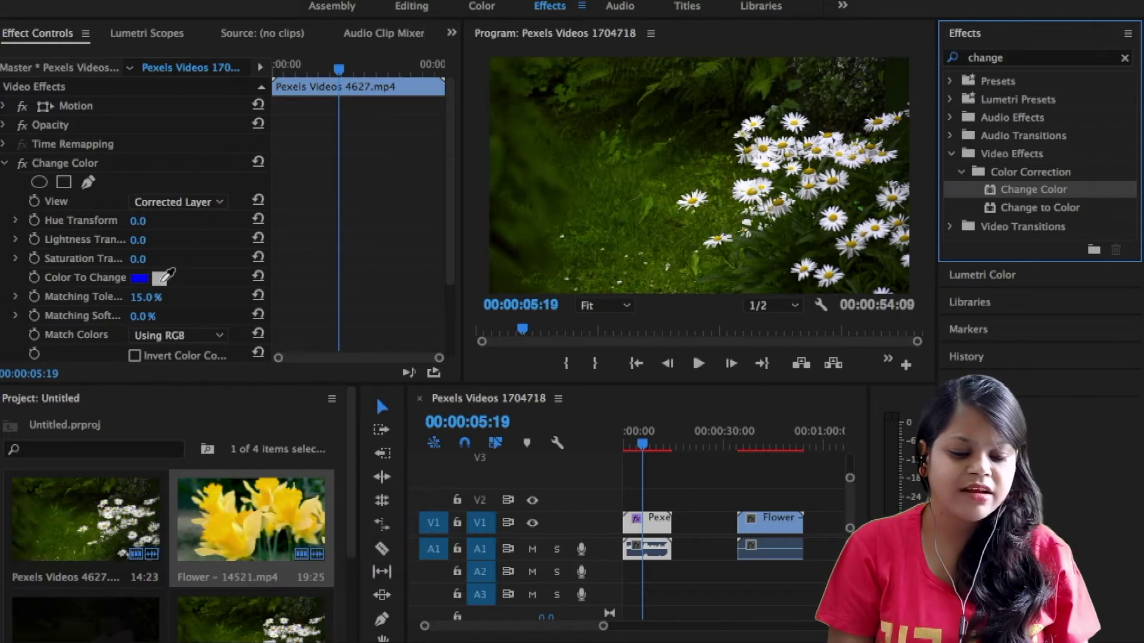
Step: Sample the dark green background as Color To Change, match colors Using Hue, and set Saturation Transform to -99
left_click(163, 277)
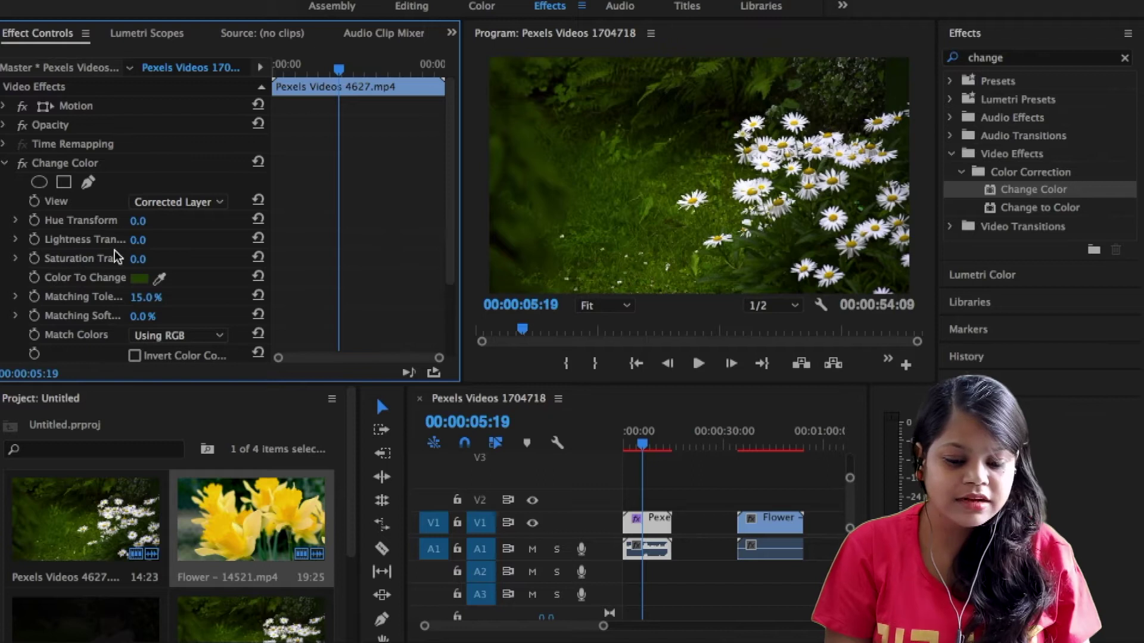
key("ctrl+s")
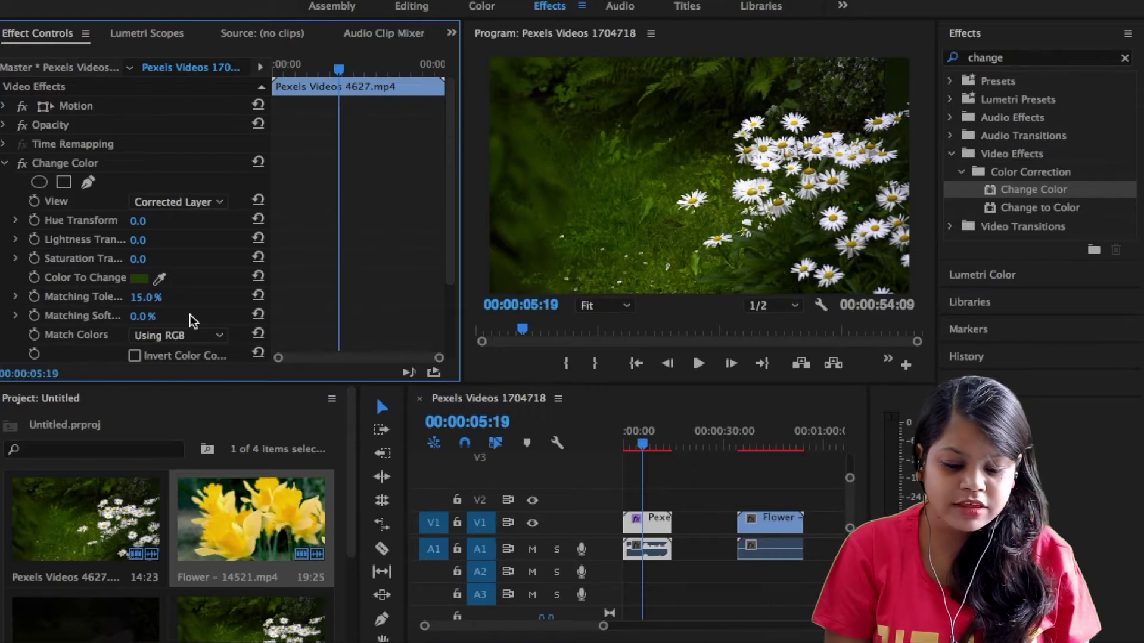
scroll(191, 315, "down", 3)
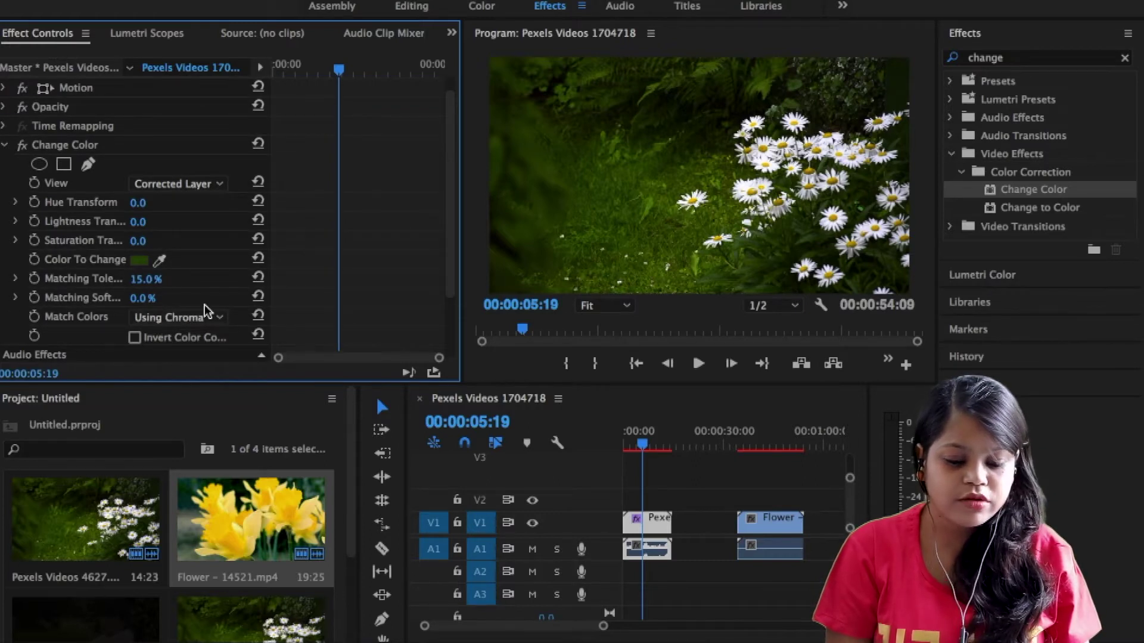
scroll(135, 233, "up", 1)
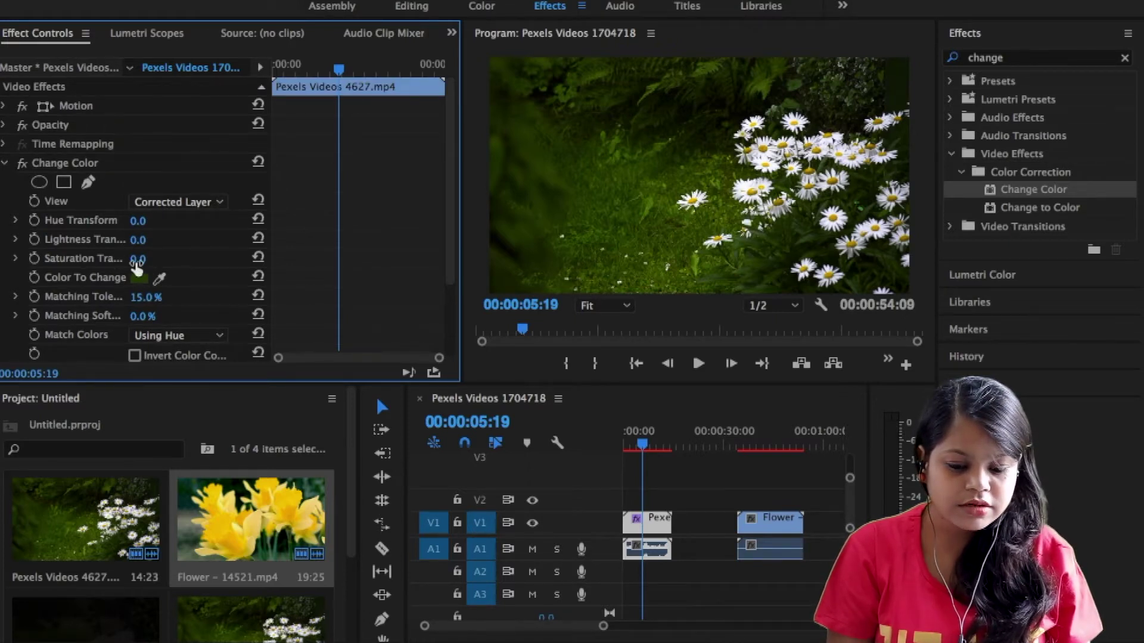
mouse_move(146, 259)
left_mouse_down()
mouse_move(102, 258)
mouse_move(148, 258)
left_mouse_up()
Step: Play the daisy clip from its start in the enlarged preview to check the desaturated greens
left_click_drag(628, 433, 547, 438)
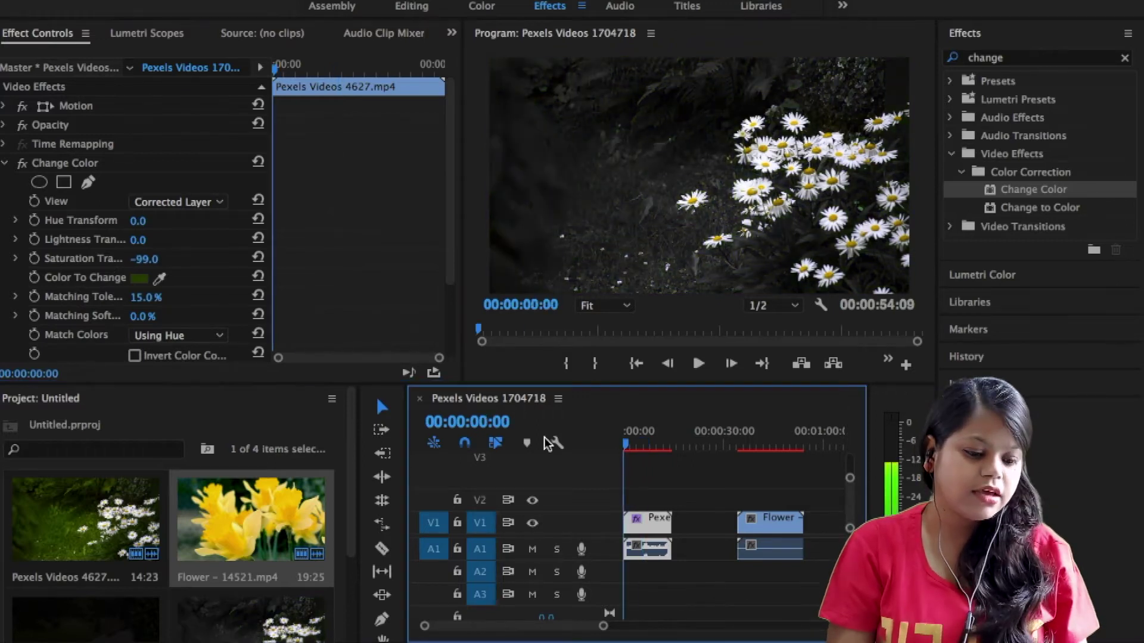
left_click(681, 233)
key("grave")
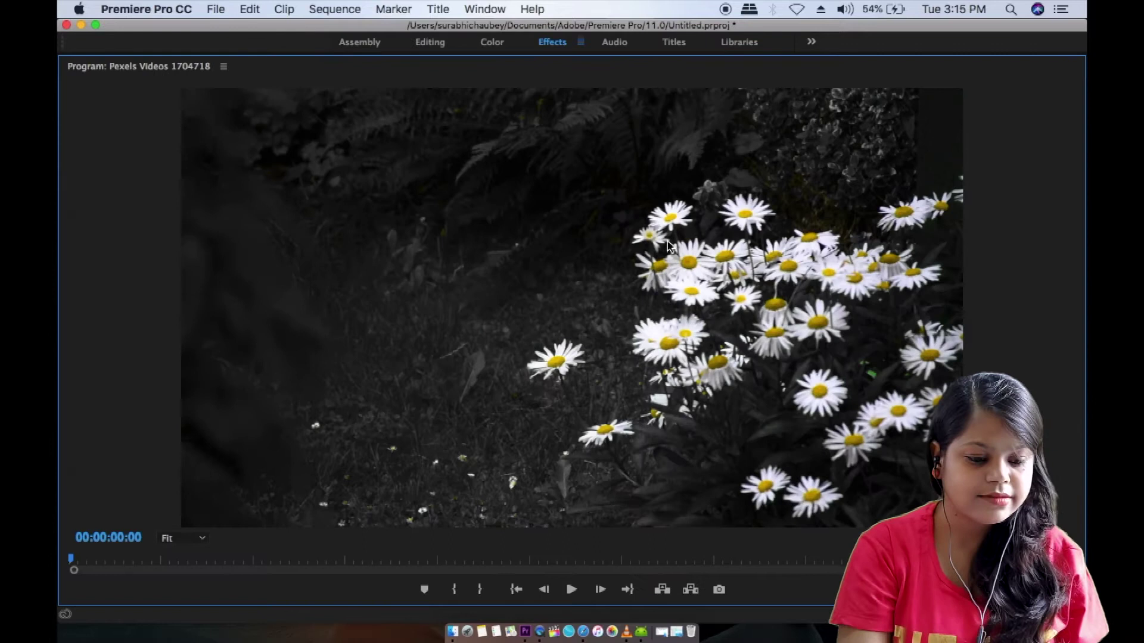
key("space")
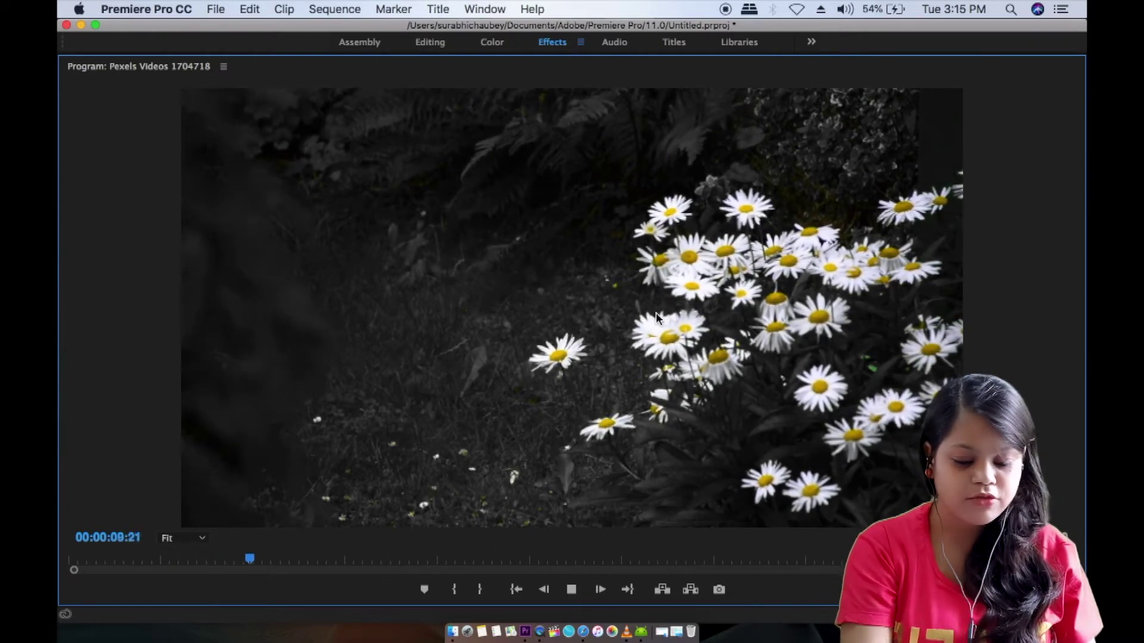
key("space")
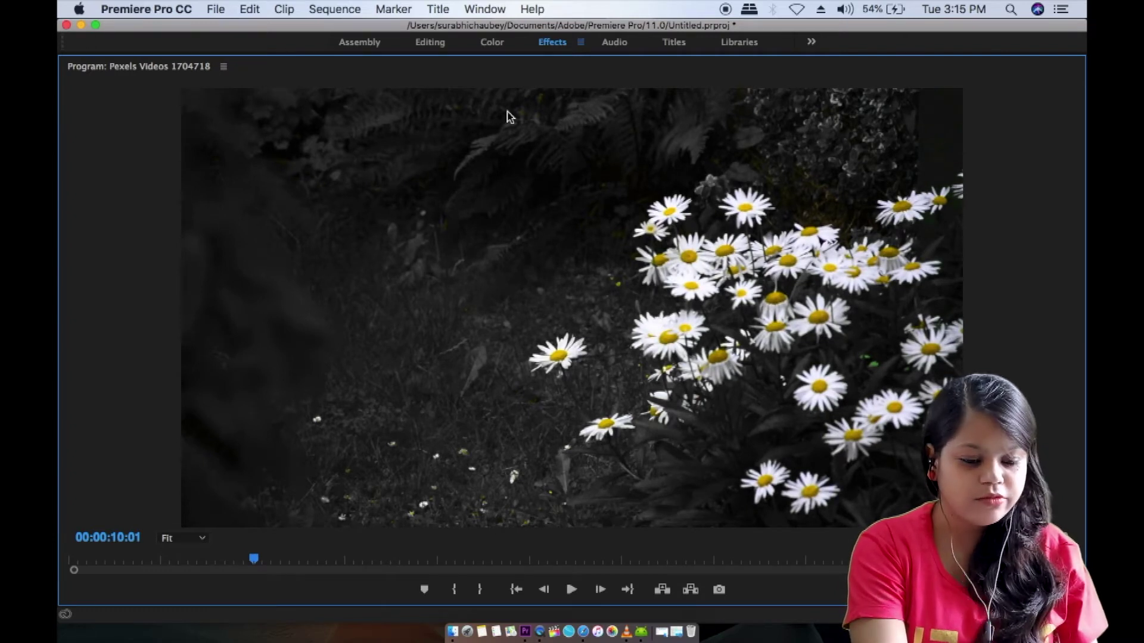
key("grave")
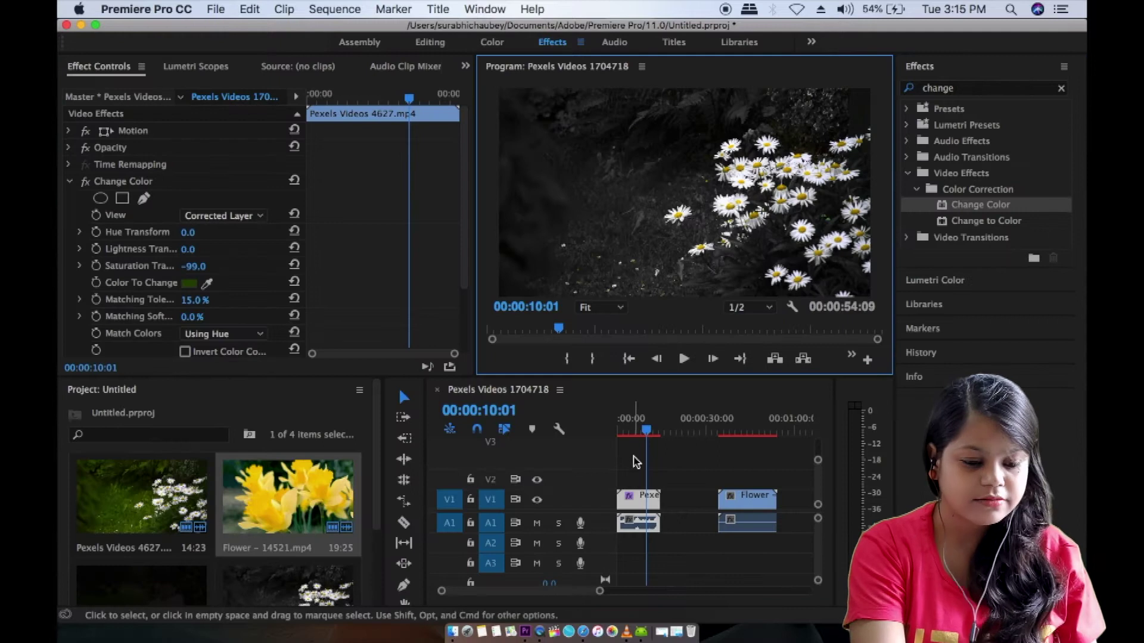
Step: Return to the start of the sequence and set the daisy clip's Saturation Transform to 97
left_click_drag(647, 429, 584, 454)
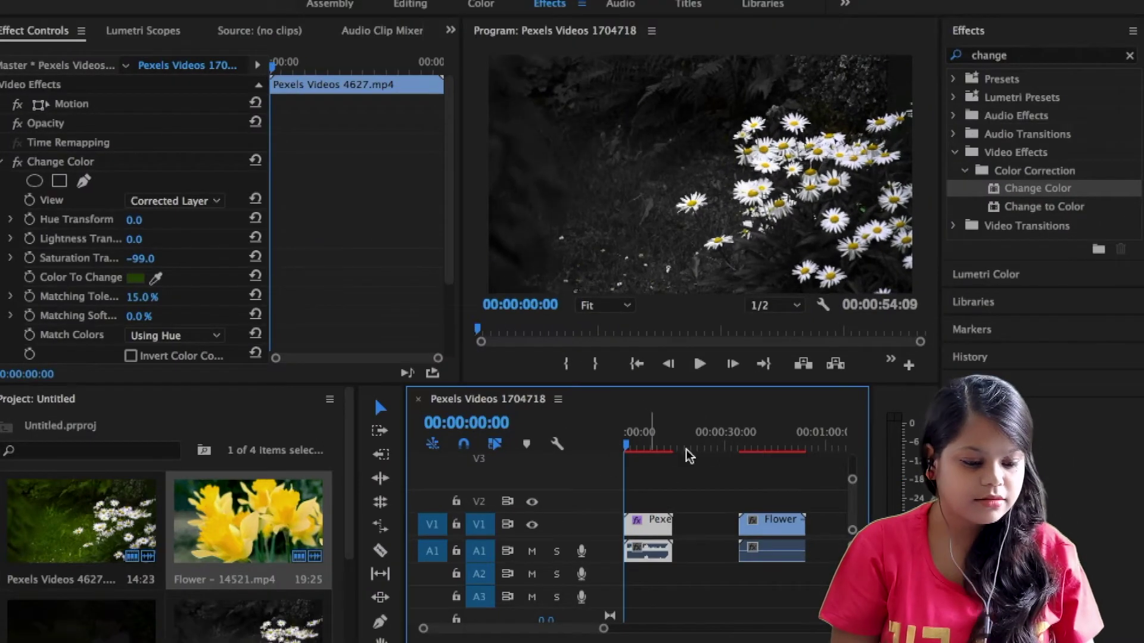
scroll(688, 454, "up", 4)
scroll(691, 494, "down", 4)
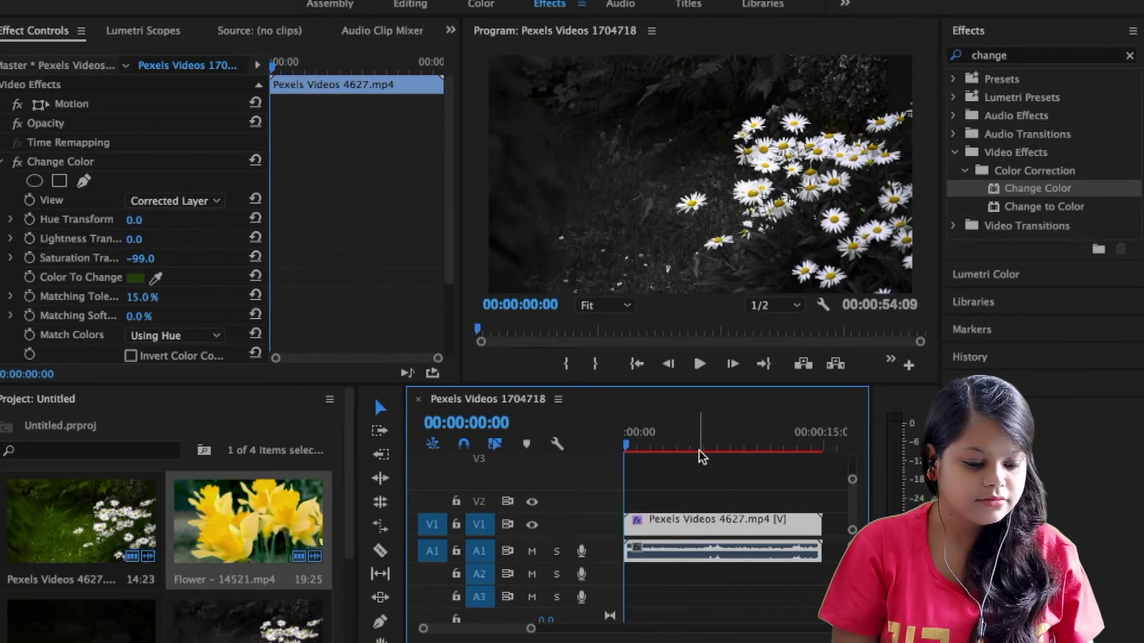
left_click(156, 258)
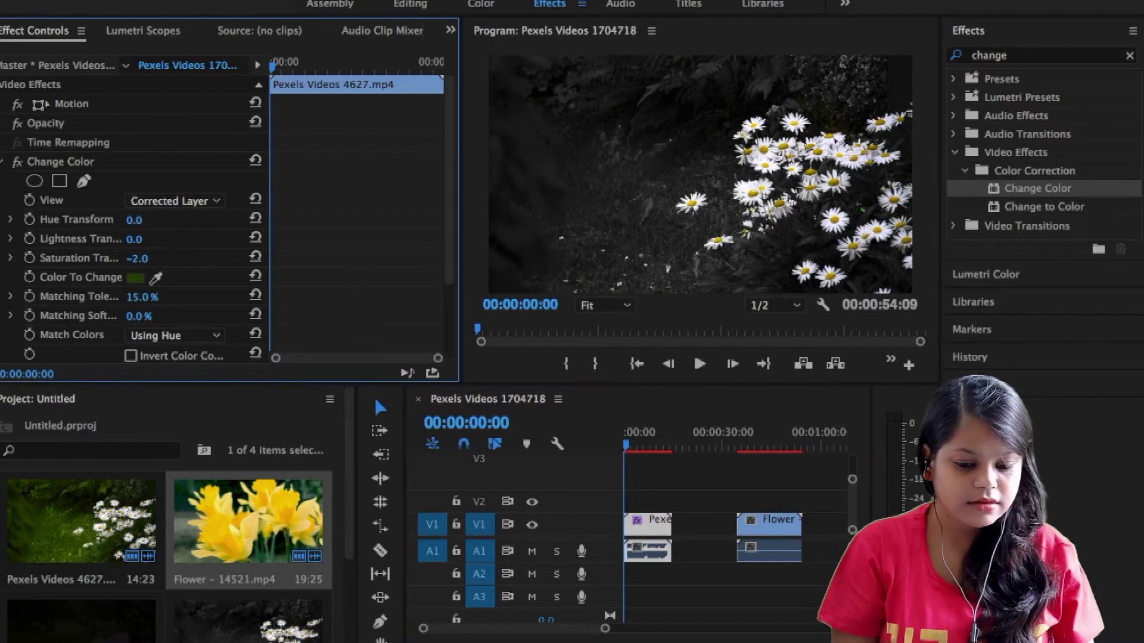
left_click_drag(136, 258, 229, 259)
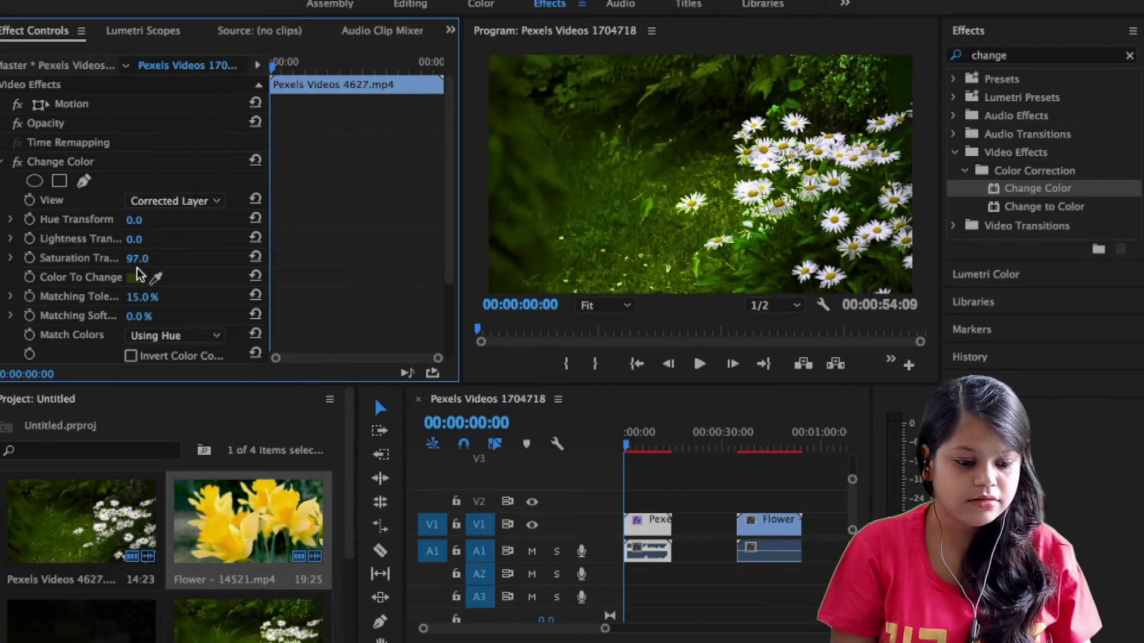
left_click(149, 253)
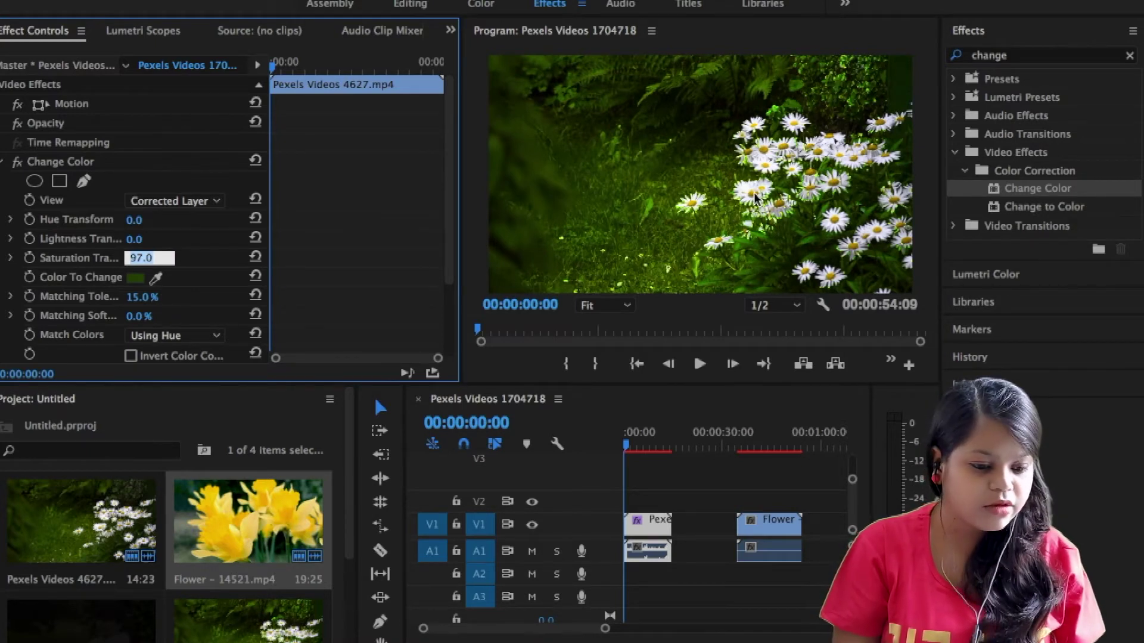
left_click(229, 253)
Step: Sample a daisy's yellow centre as Color To Change, brighten it to ECC145, and set Saturation Transform to -98
left_click(157, 279)
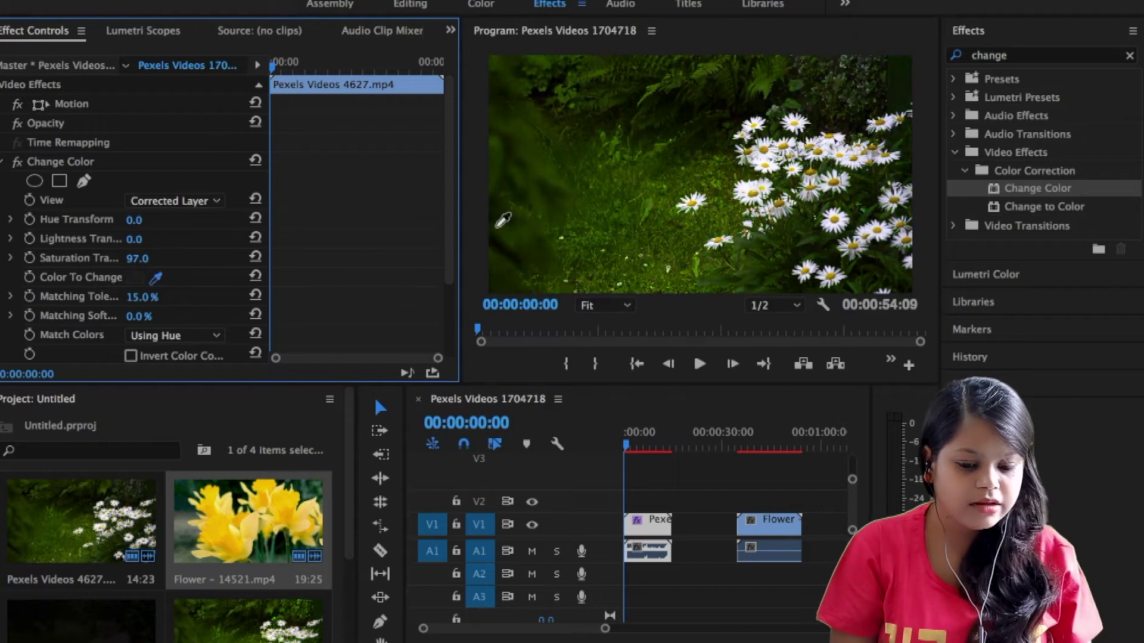
left_click(781, 180)
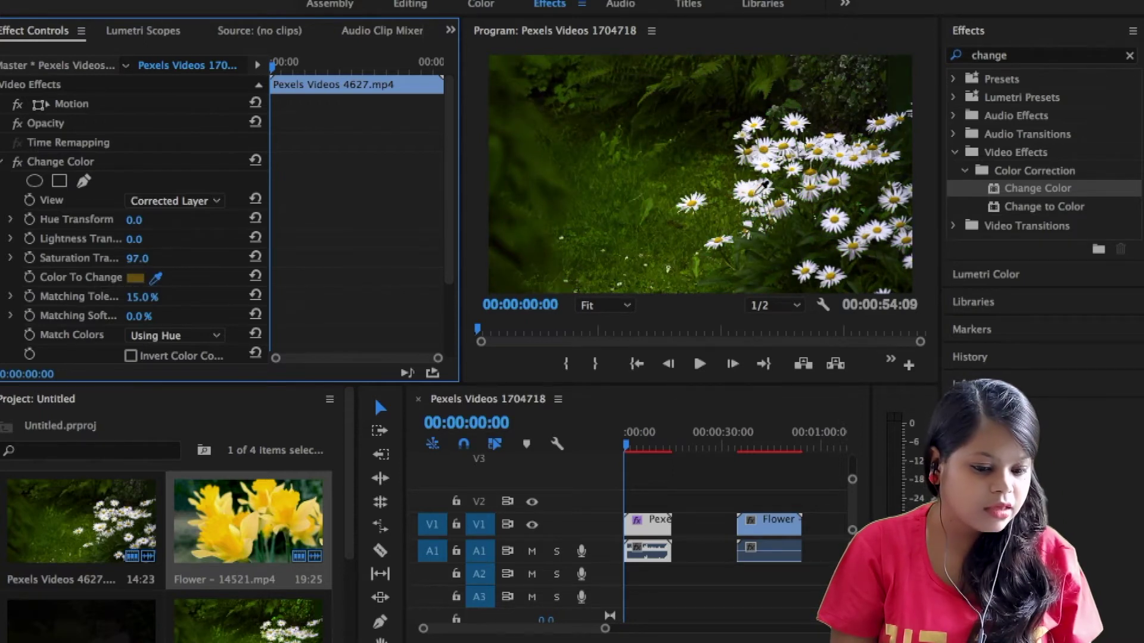
left_click(135, 279)
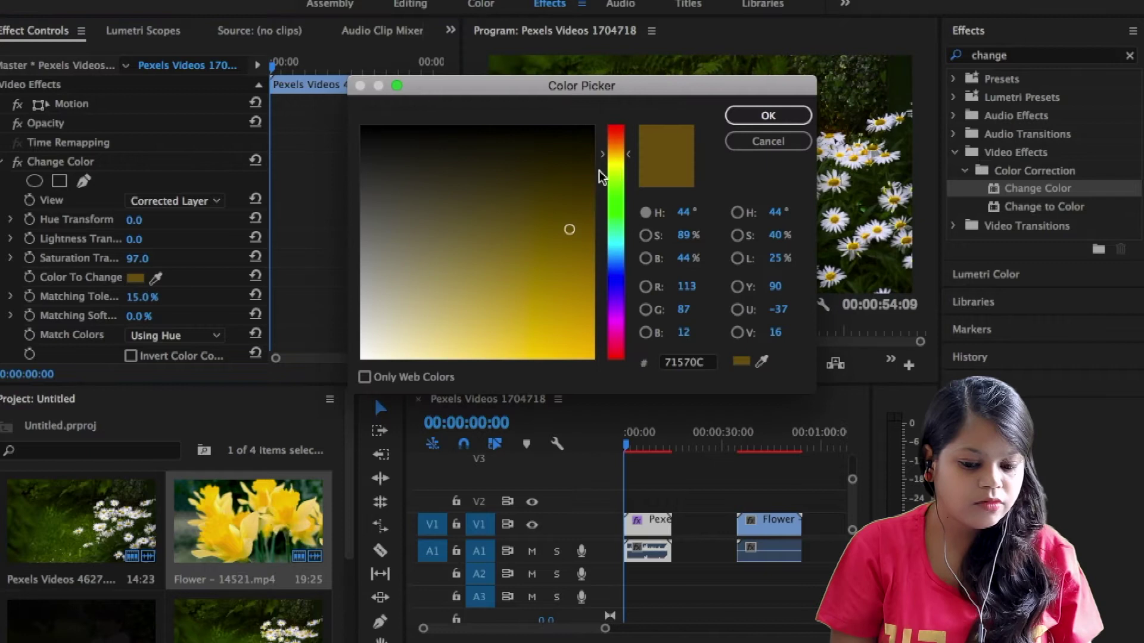
left_click_drag(587, 210, 526, 339)
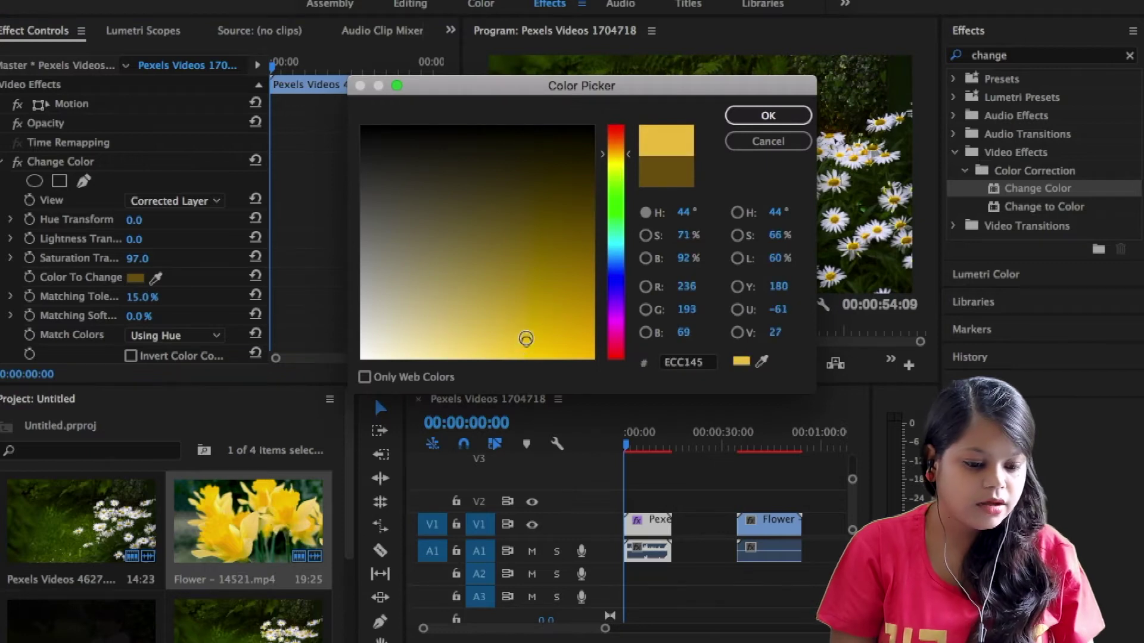
left_click(768, 116)
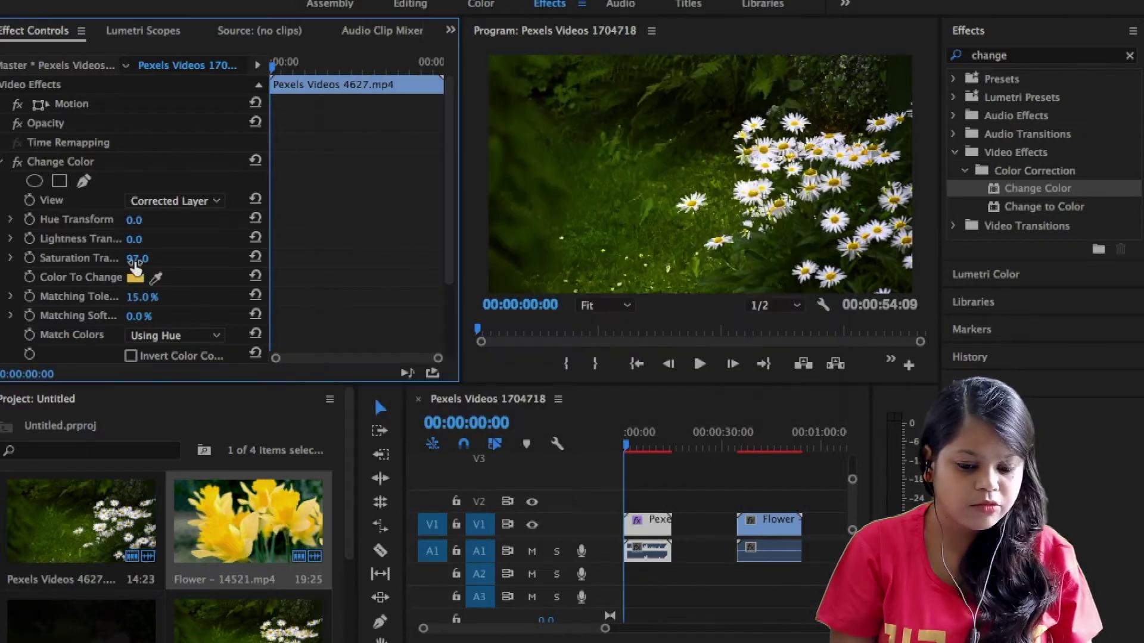
left_click_drag(137, 259, 19, 258)
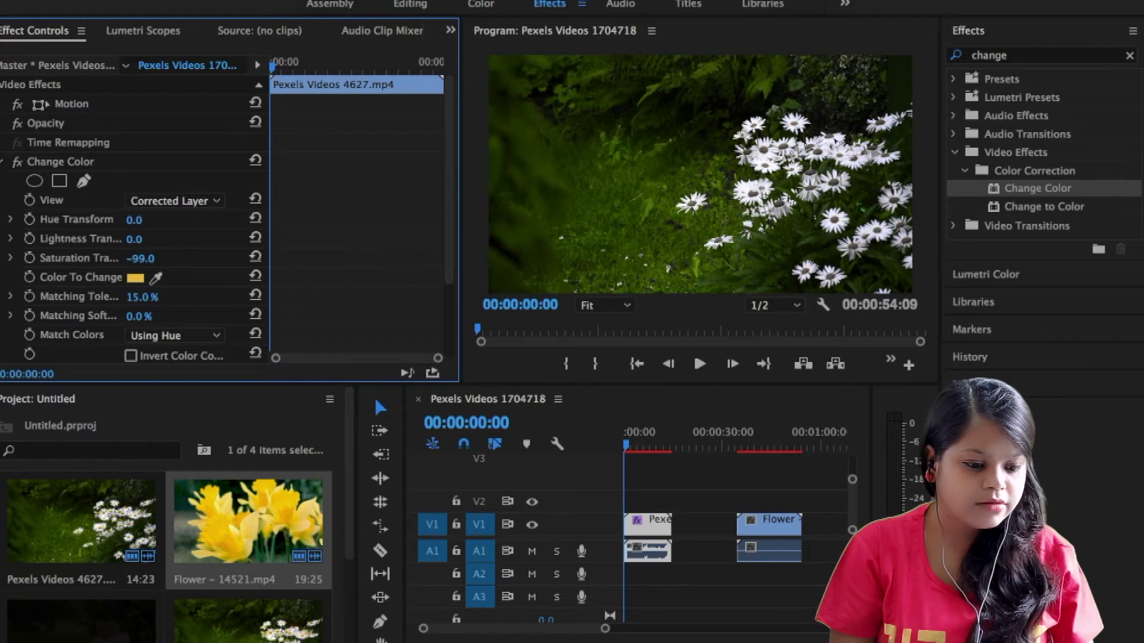
Step: Play the daisy clip from the start in the enlarged preview to check the desaturated flower centres
left_click_drag(674, 429, 527, 469)
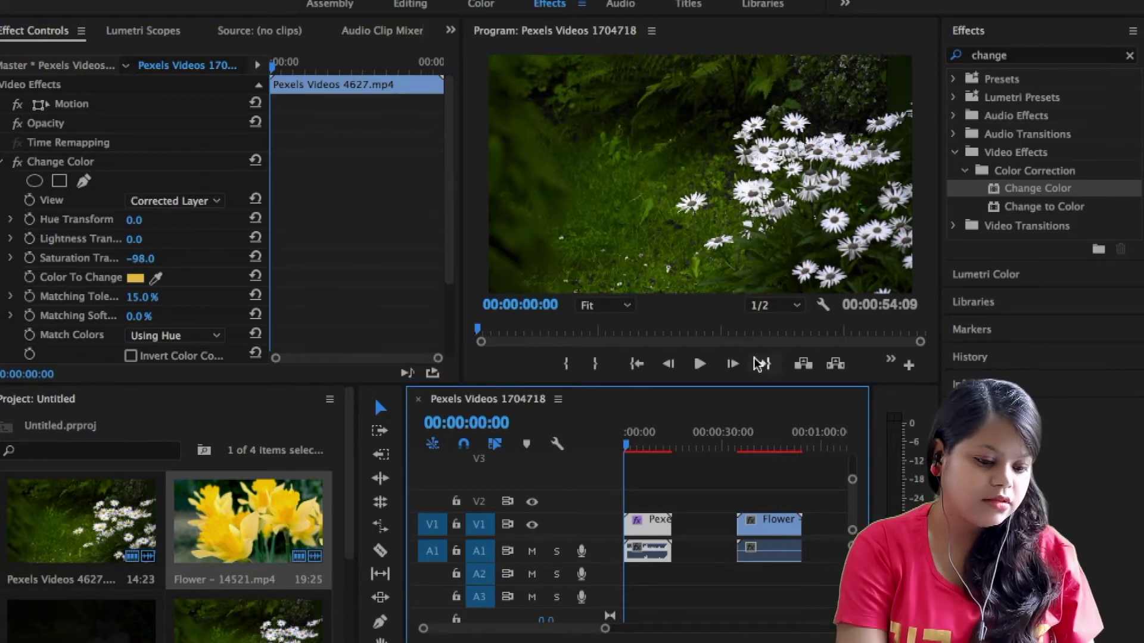
key("grave")
key("space")
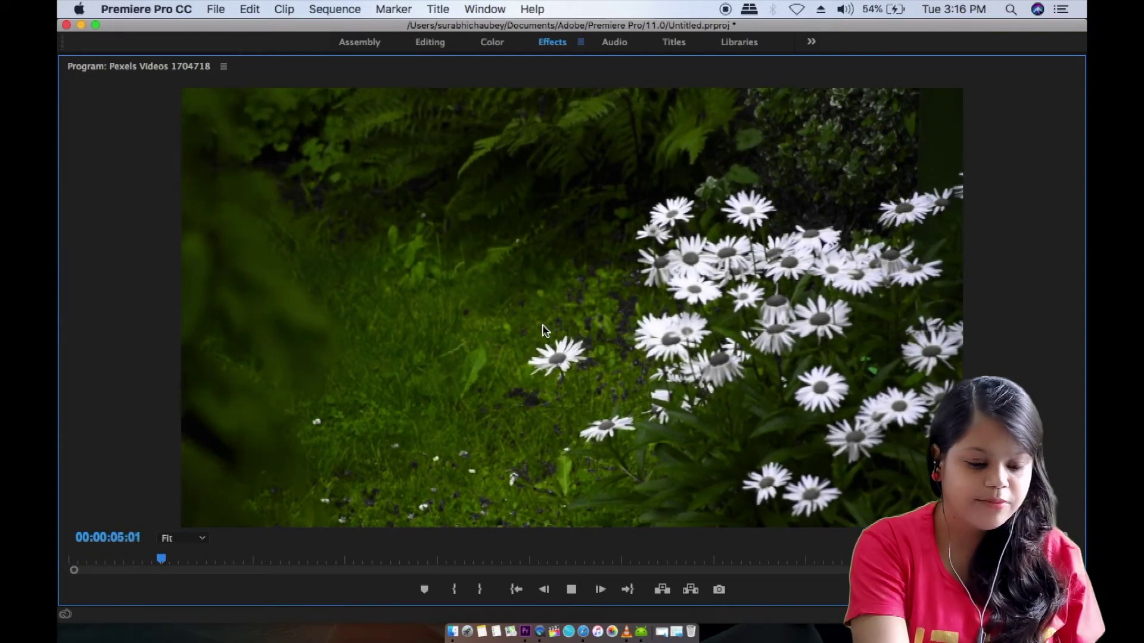
key("grave")
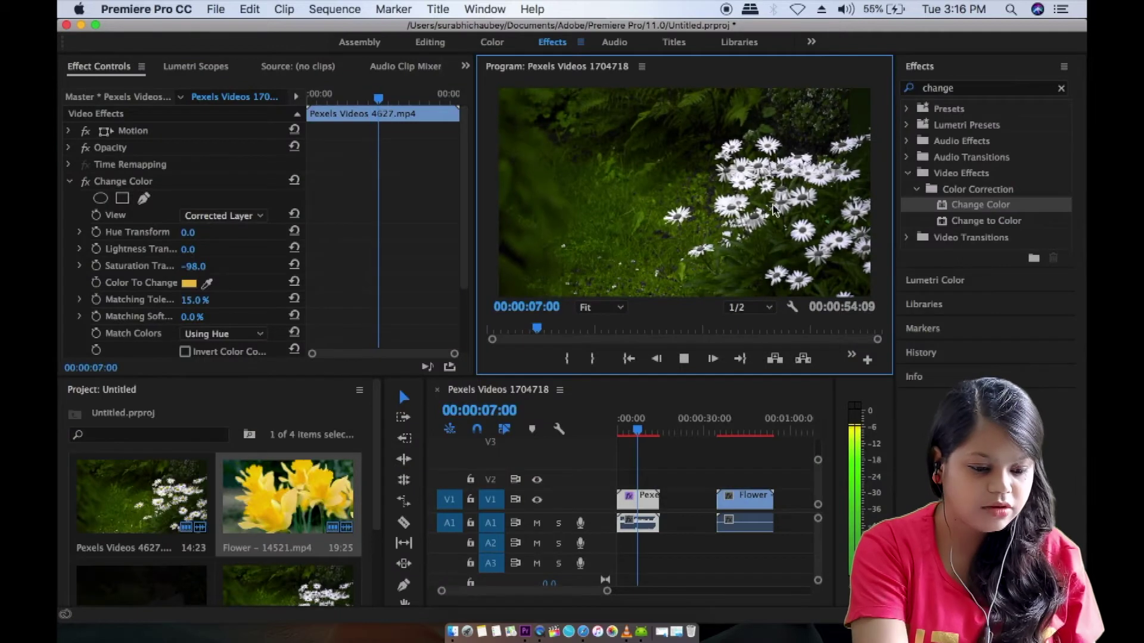
Step: Stop playback and set the daisy clip's Saturation Transform to 97 and Hue Transform to 95
key("space")
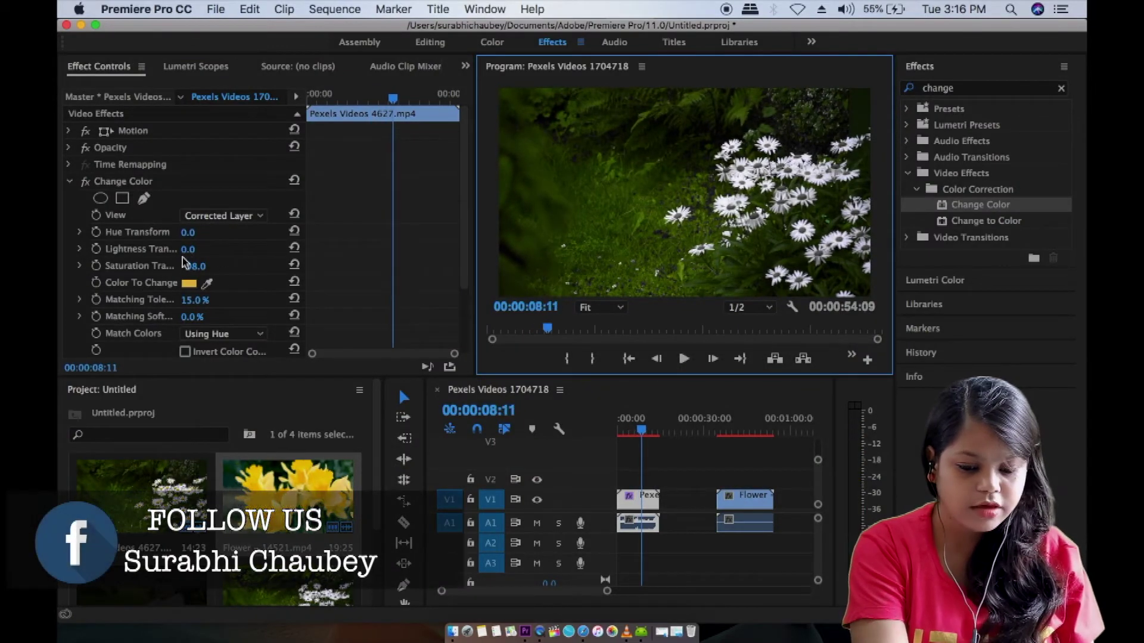
left_click(187, 266)
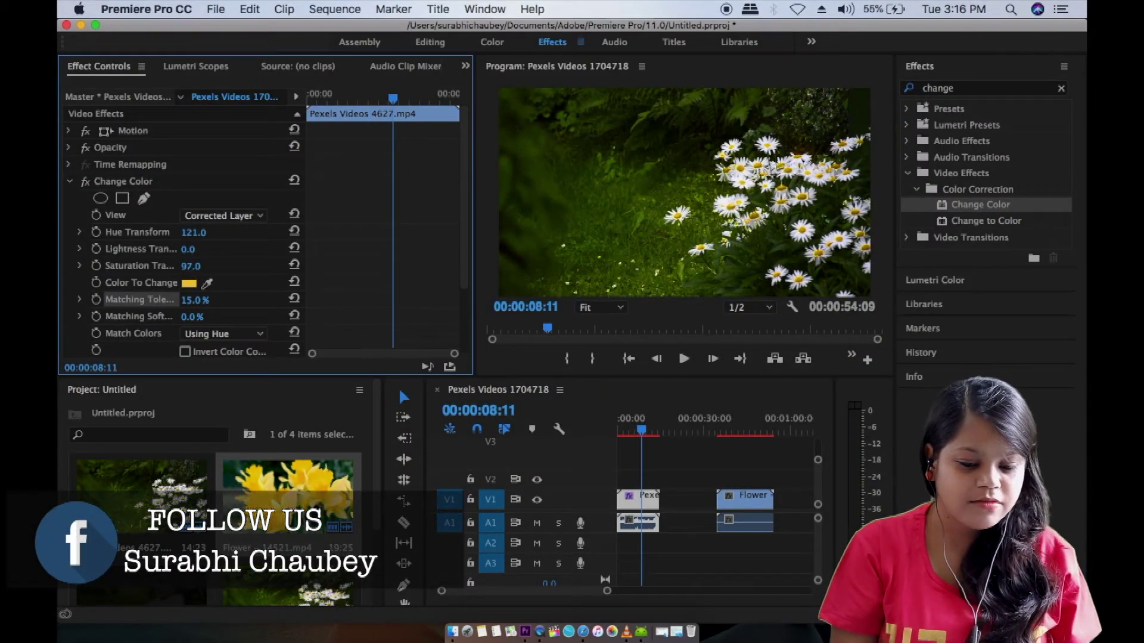
mouse_move(194, 232)
left_mouse_down()
mouse_move(229, 232)
mouse_move(197, 232)
left_mouse_up()
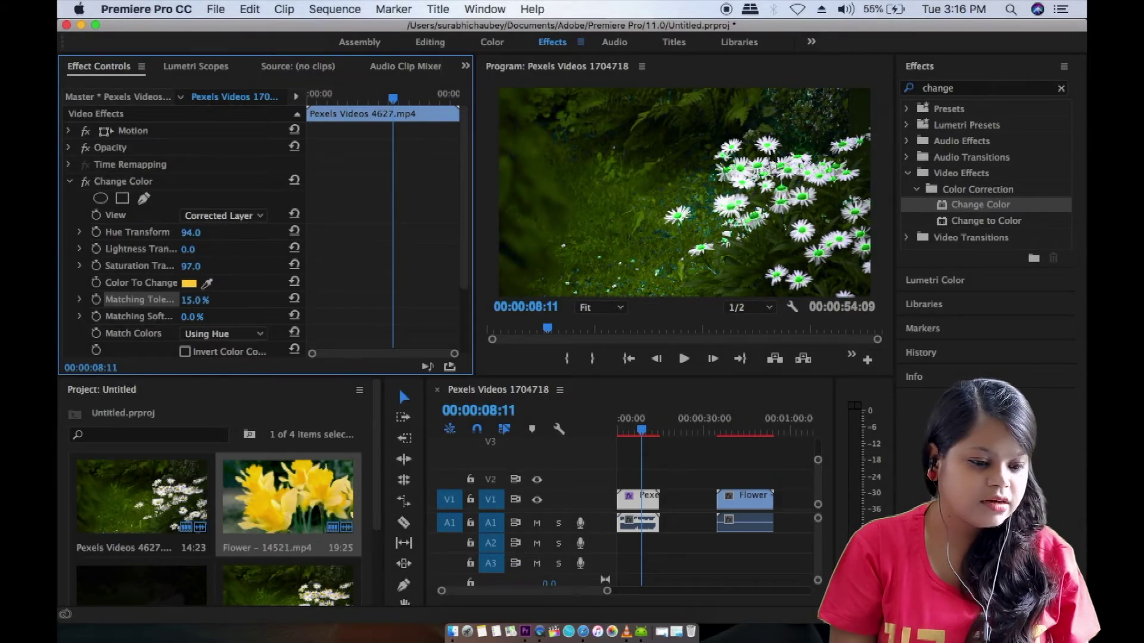
Step: Play the daisy clip in the enlarged preview to check the recoloured flower centres
key("grave")
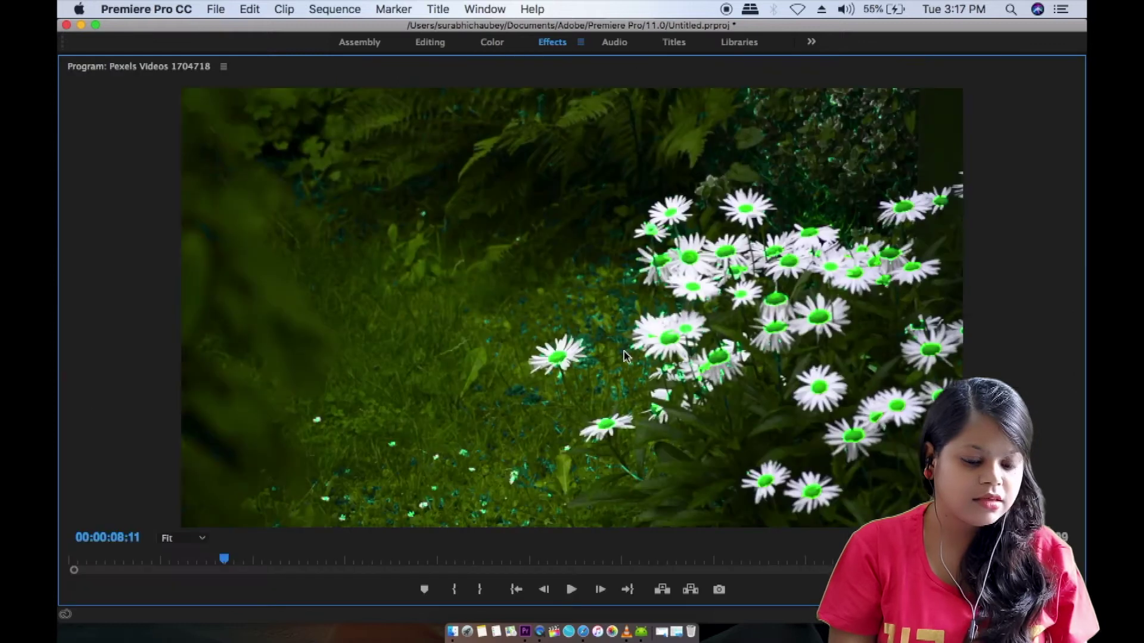
key("space")
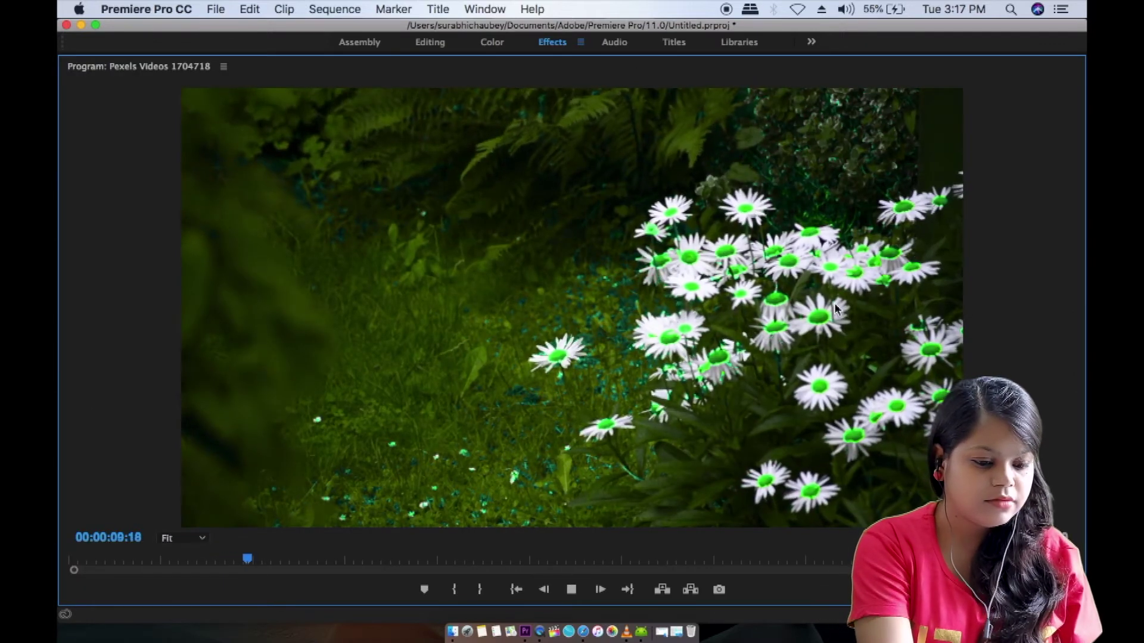
key("space")
key("grave")
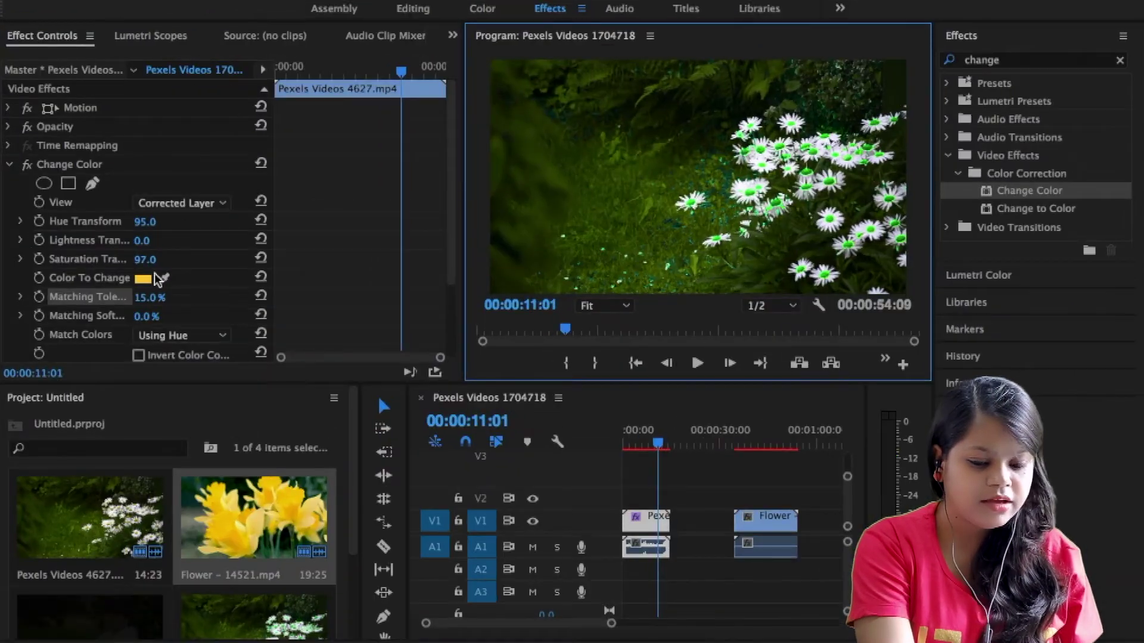
Step: Set the daisy clip's Hue Transform to 108 and check it in the enlarged preview
left_click_drag(139, 222, 100, 222)
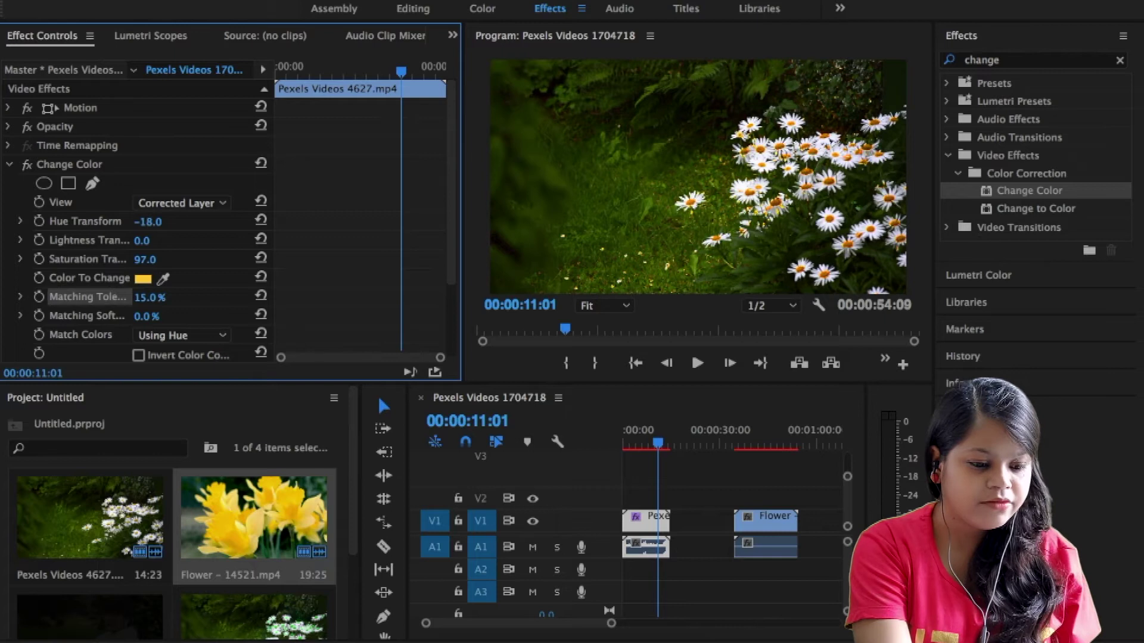
key("grave")
key("space")
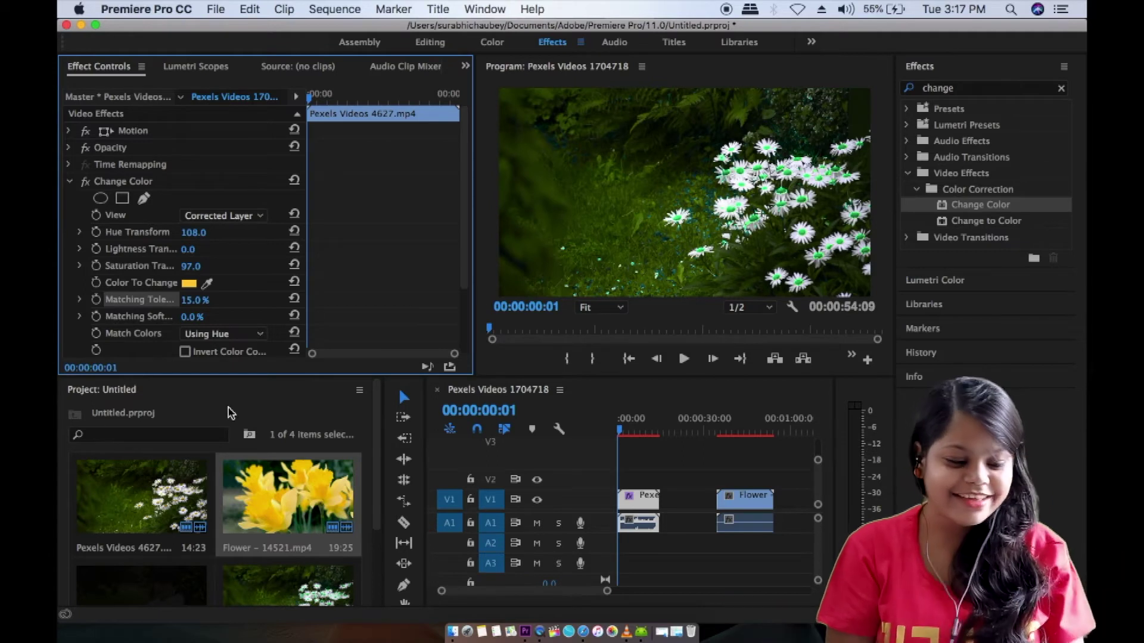
Step: Move the playhead to 00:00:41:12 in the daffodil clip
scroll(679, 475, "right", 5)
scroll(655, 475, "left", 5)
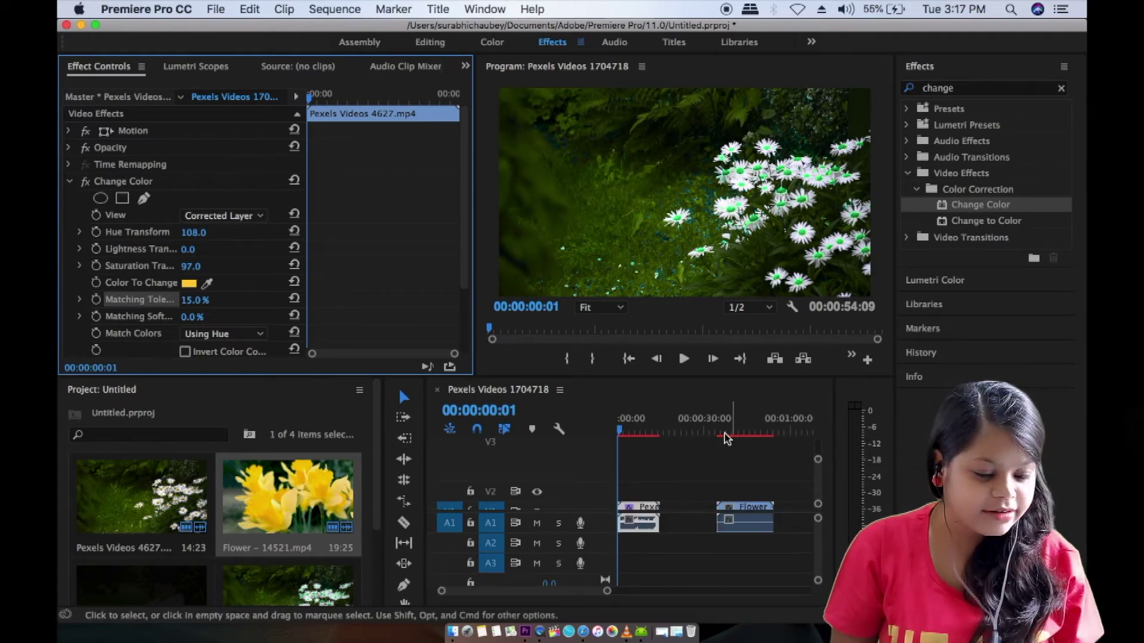
left_click_drag(723, 433, 738, 442)
scroll(741, 483, "right", 5)
scroll(739, 486, "down", 5)
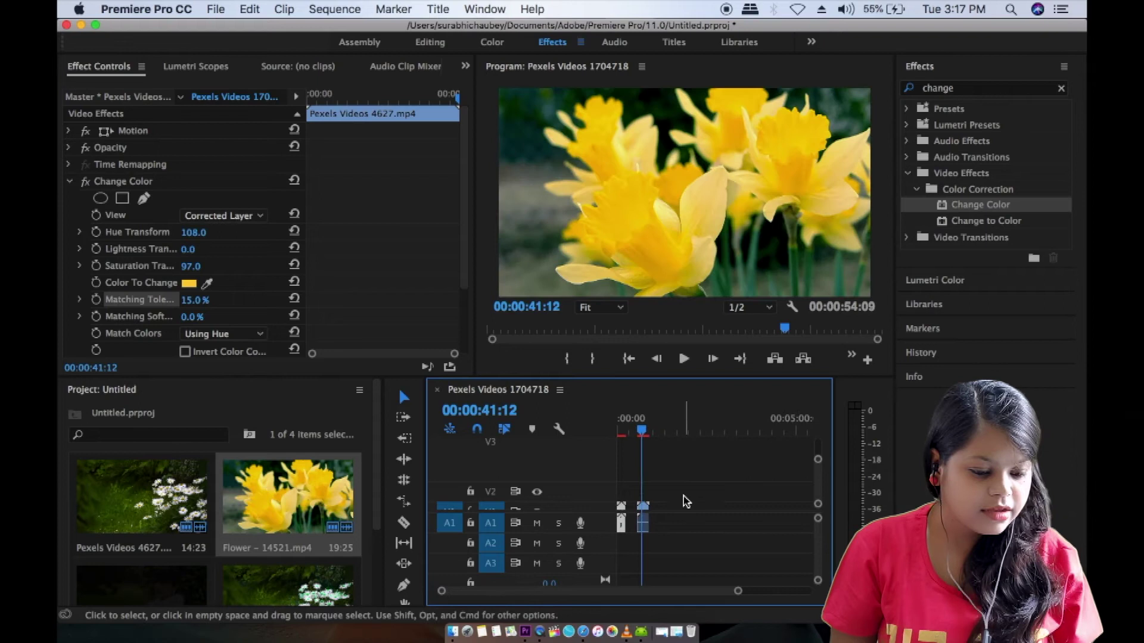
scroll(685, 499, "up", 1)
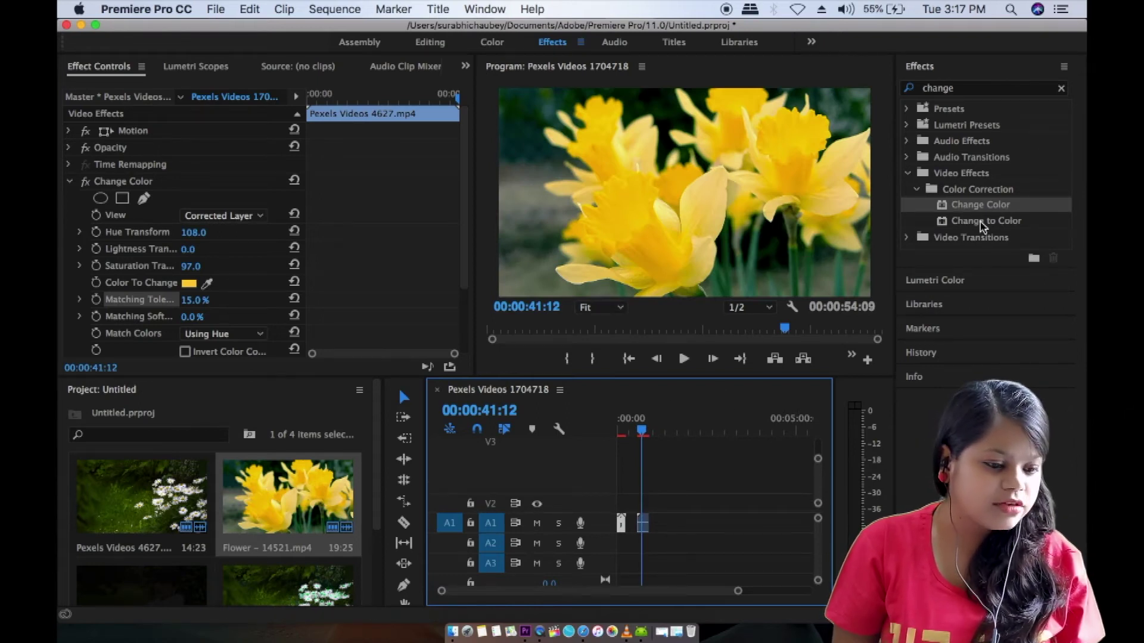
key("equal")
key("equal")
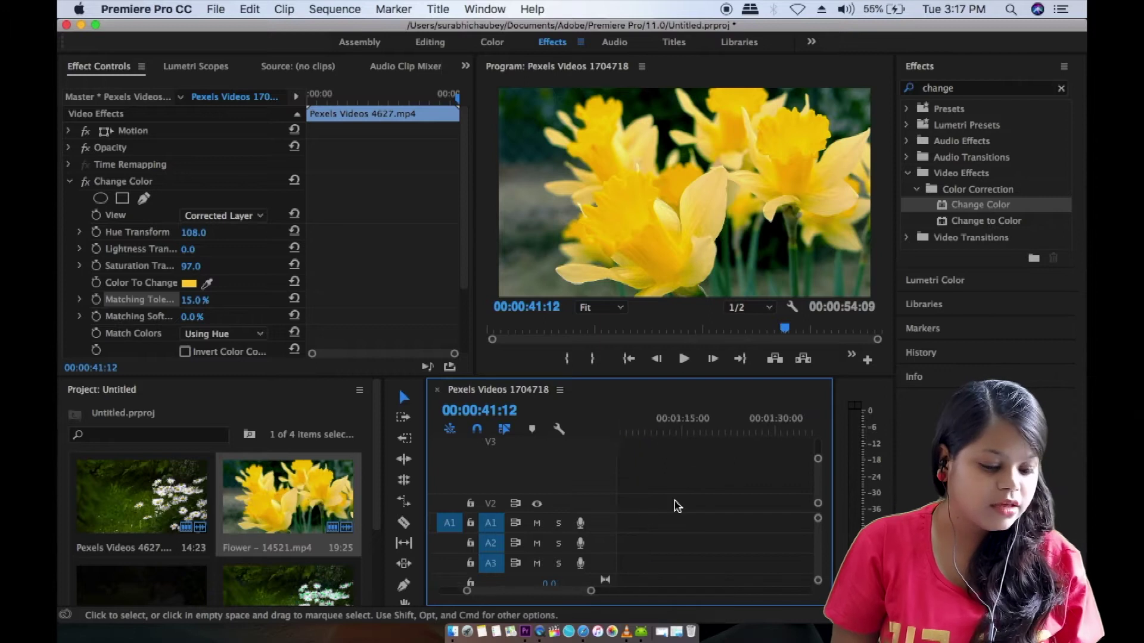
key("Home")
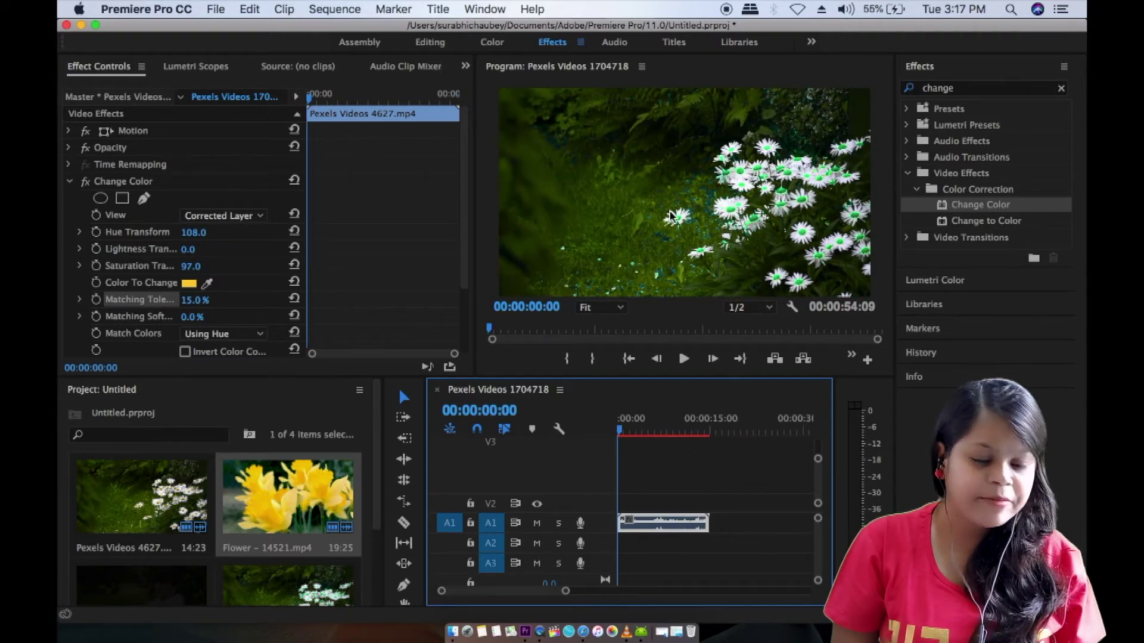
key("equal")
key("equal")
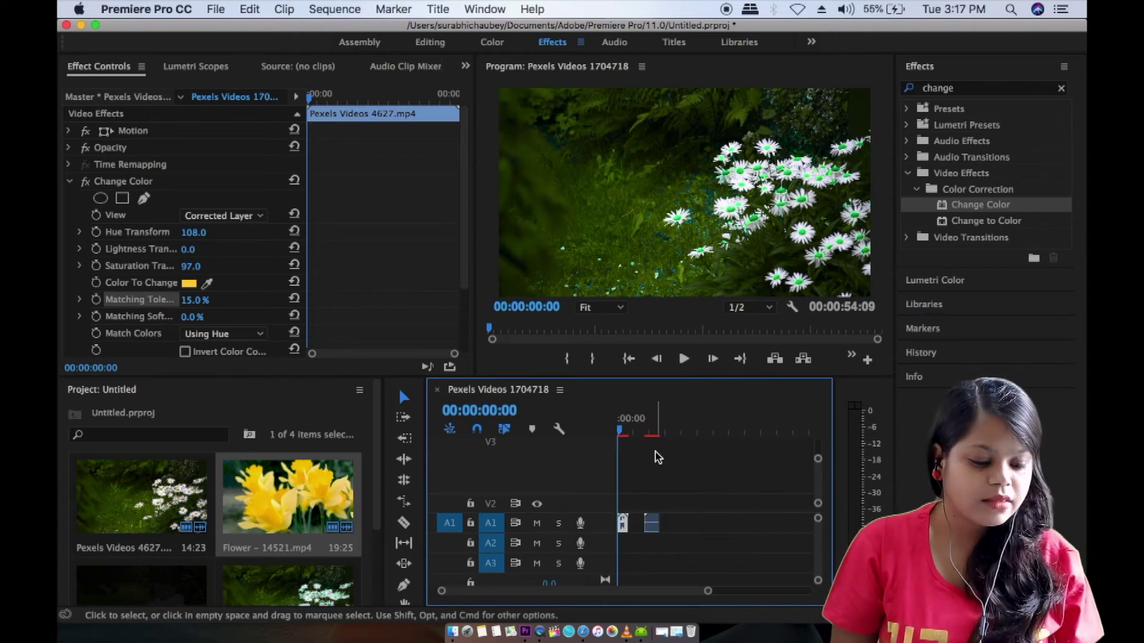
key("minus")
key("minus")
left_click(651, 418)
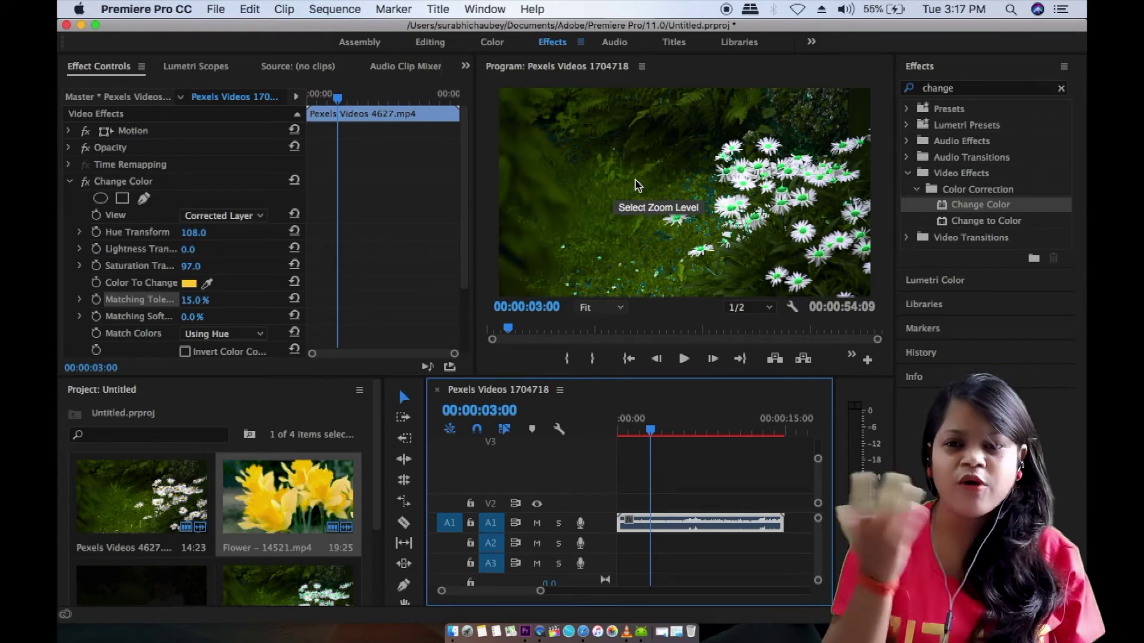
key("minus")
key("minus")
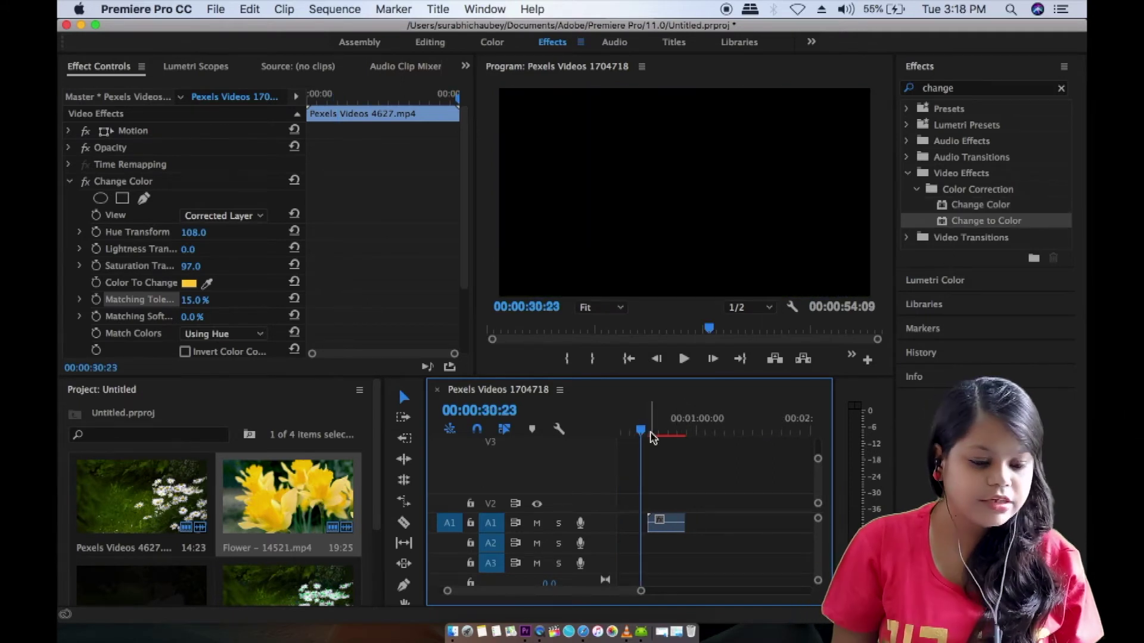
Step: Move the playhead to 00:00:51:18 in the daffodil clip and apply the Change to Color effect to that clip
left_click_drag(652, 433, 680, 441)
left_click(660, 524)
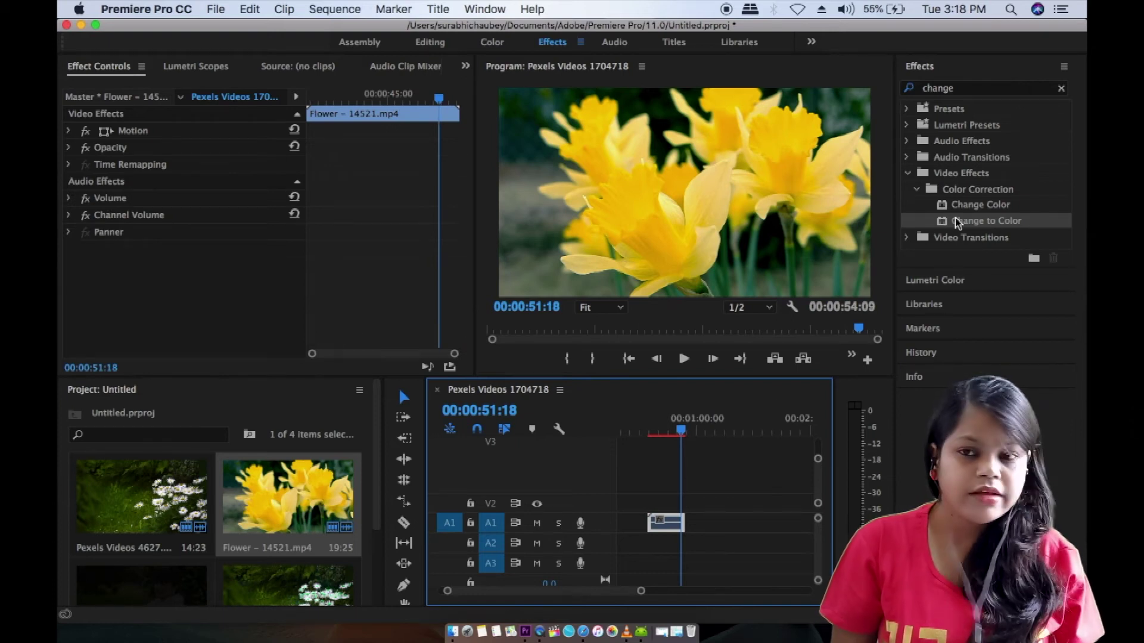
left_click_drag(959, 227, 593, 581)
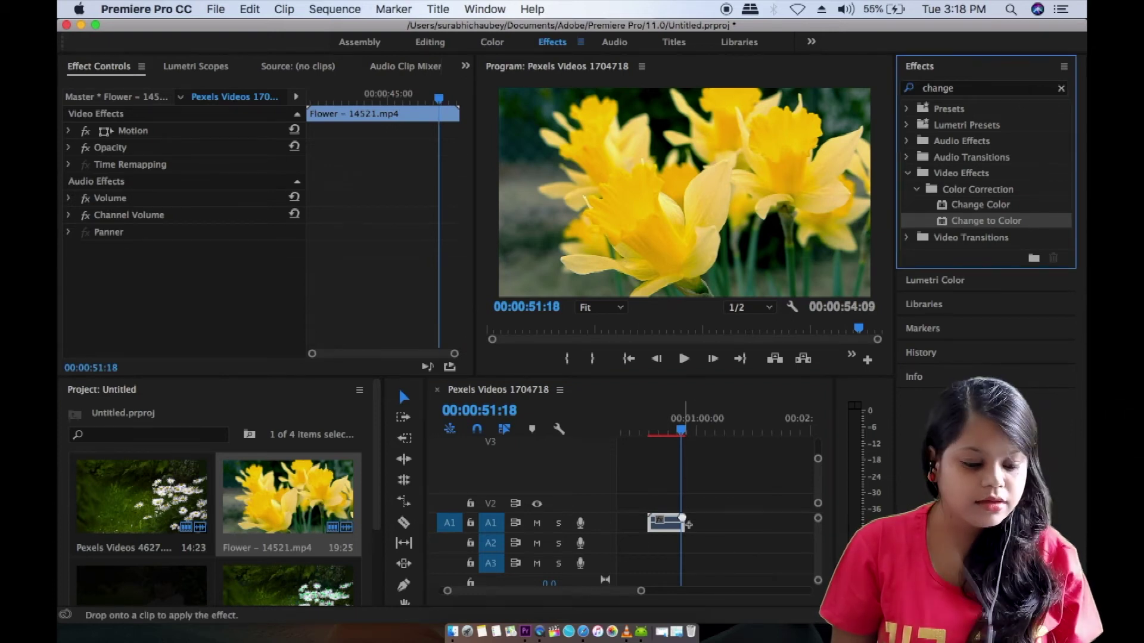
left_click_drag(673, 521, 666, 523)
left_click(663, 540)
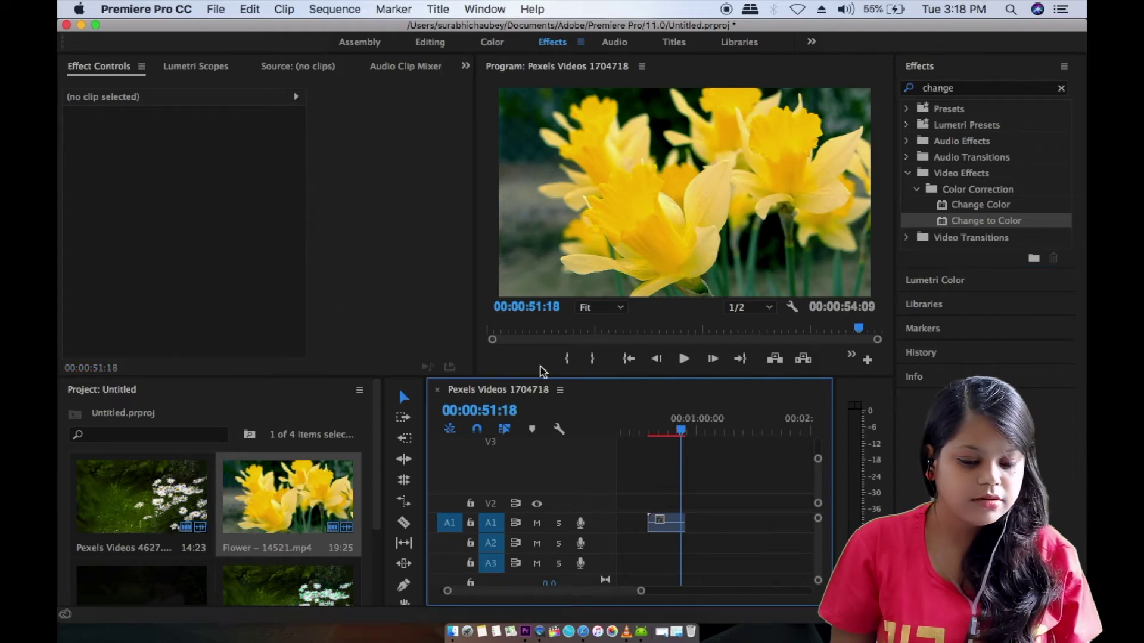
left_click(660, 519)
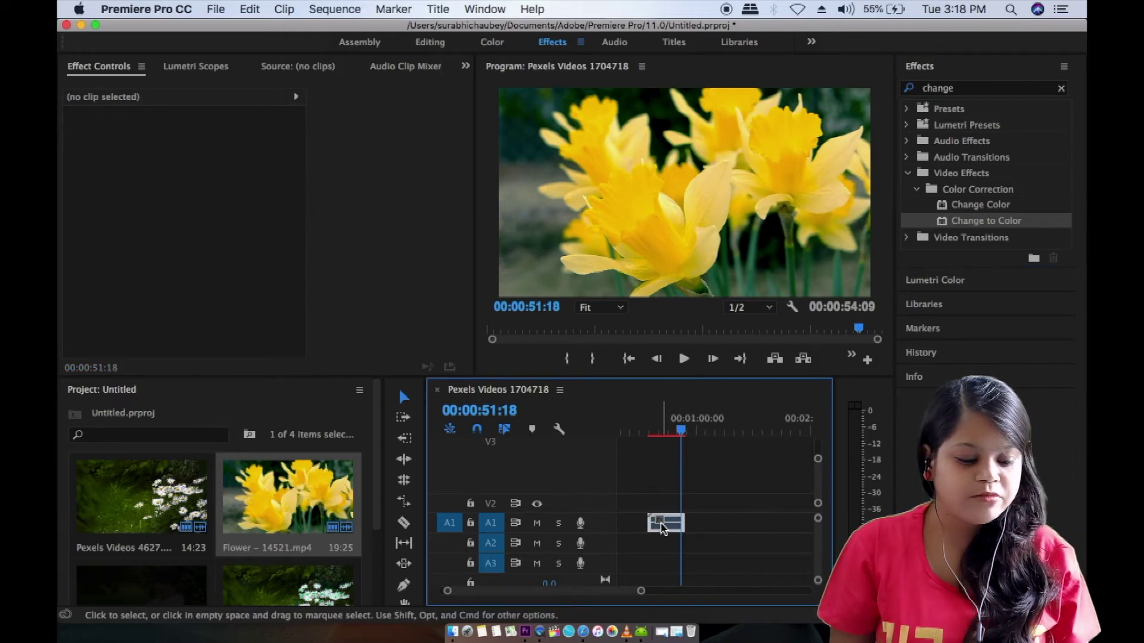
Step: Sample the yellow of the front daffodil as the From colour of Change to Color
scroll(165, 308, "down", 3)
scroll(208, 216, "up", 1)
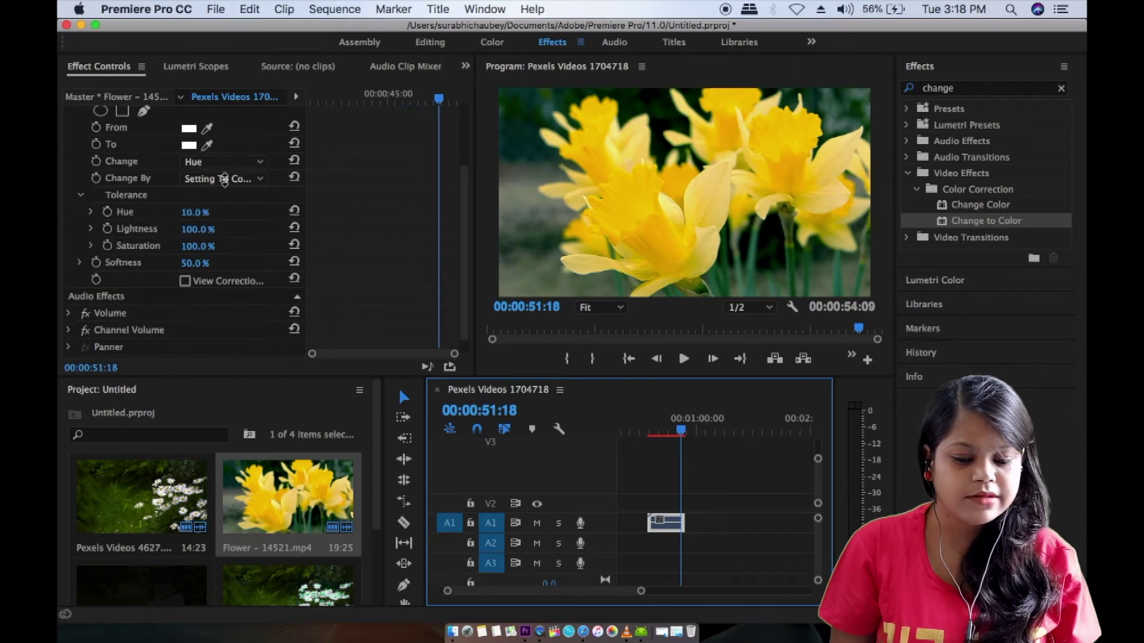
left_click(208, 129)
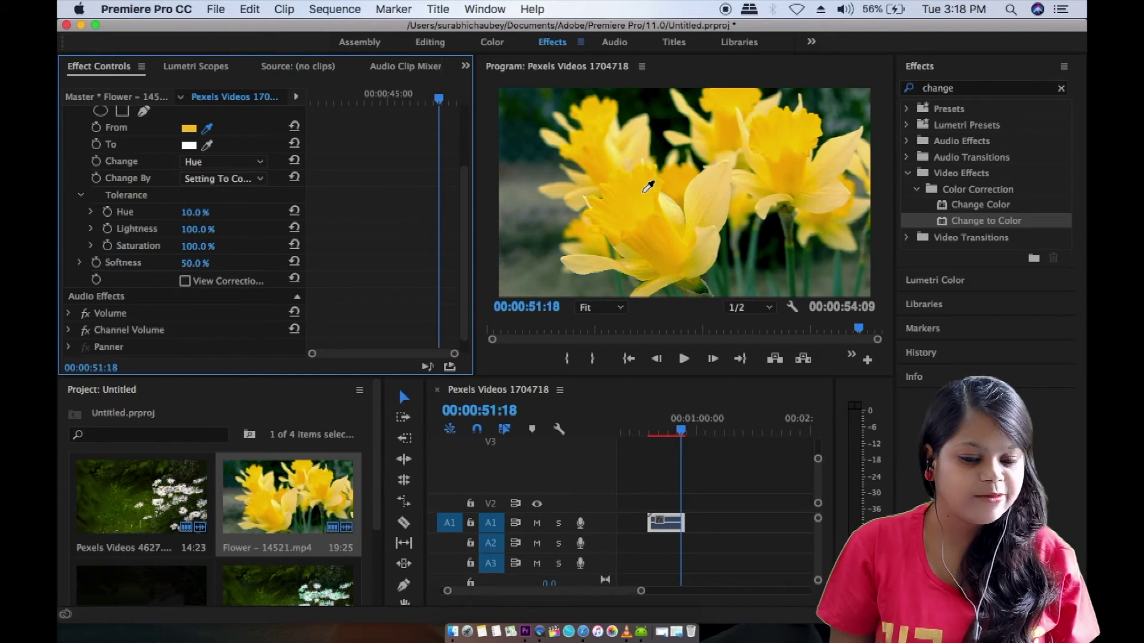
left_click(643, 192)
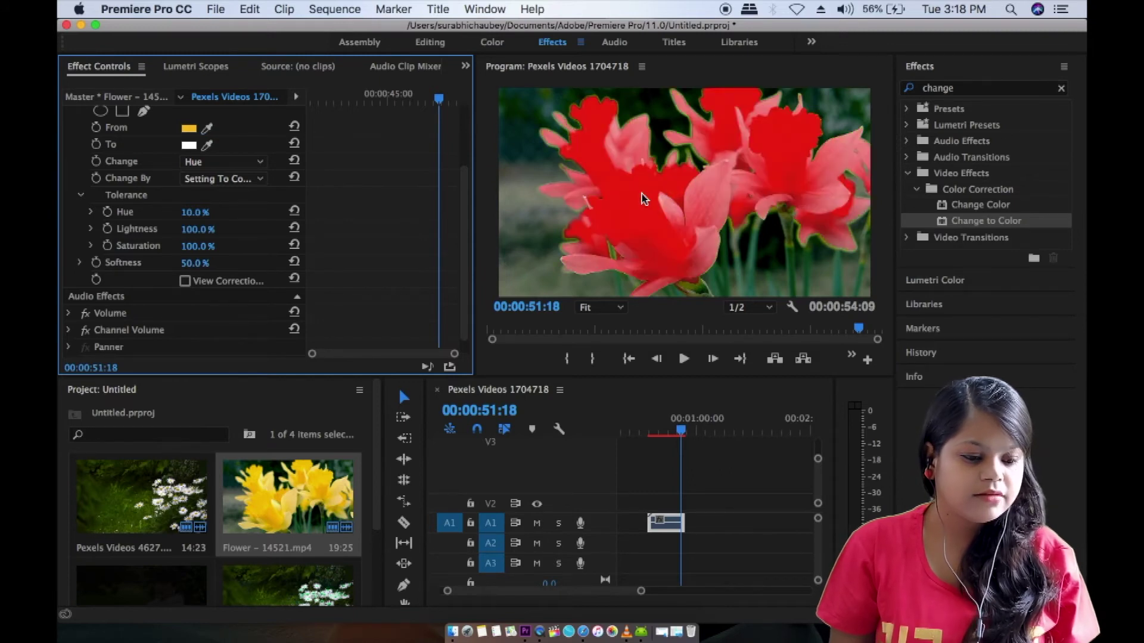
Step: Set the To colour of Change to Color to a deep blue
left_click(190, 145)
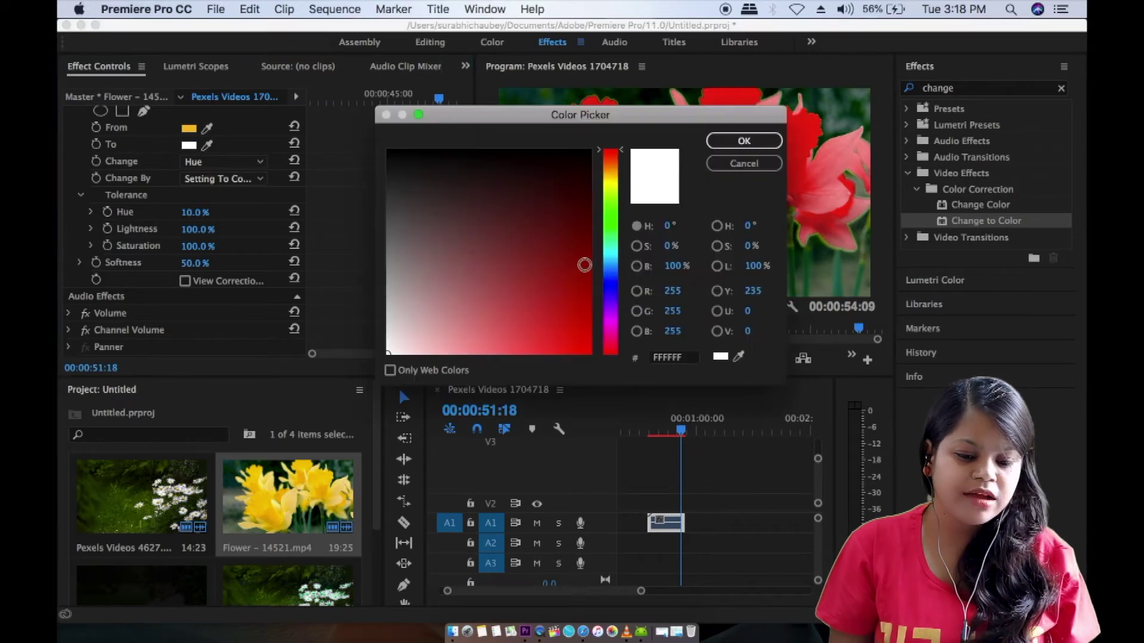
left_click(616, 277)
left_click_drag(557, 267, 583, 295)
left_click(743, 140)
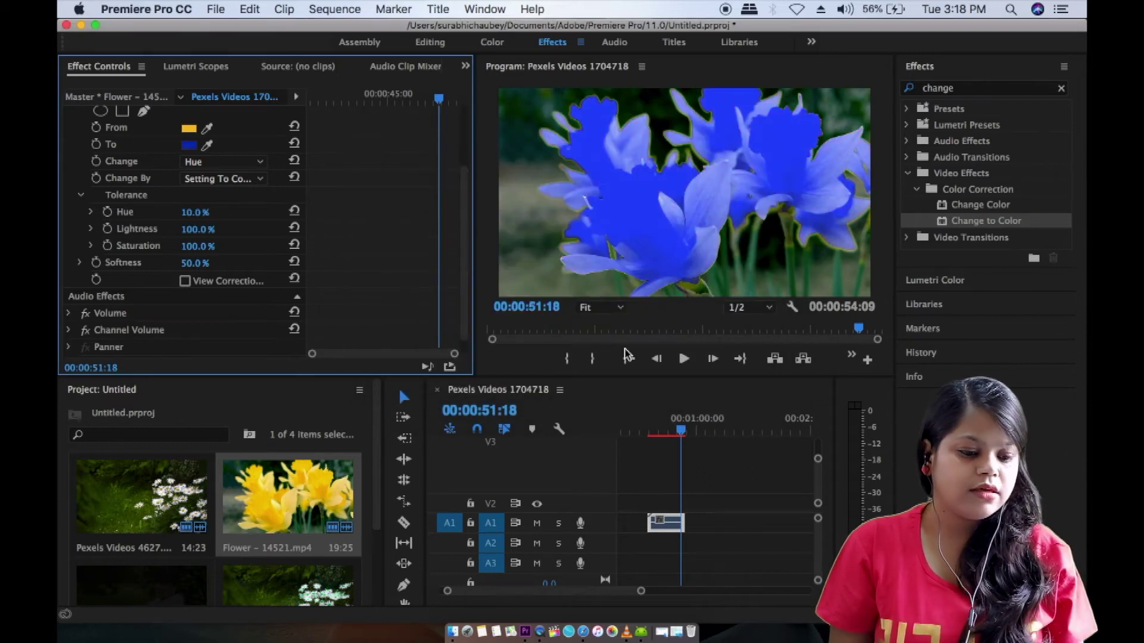
Step: Play the daffodil clip from about 39 seconds to check the recoloured flowers
left_click_drag(680, 432, 659, 436)
key("space")
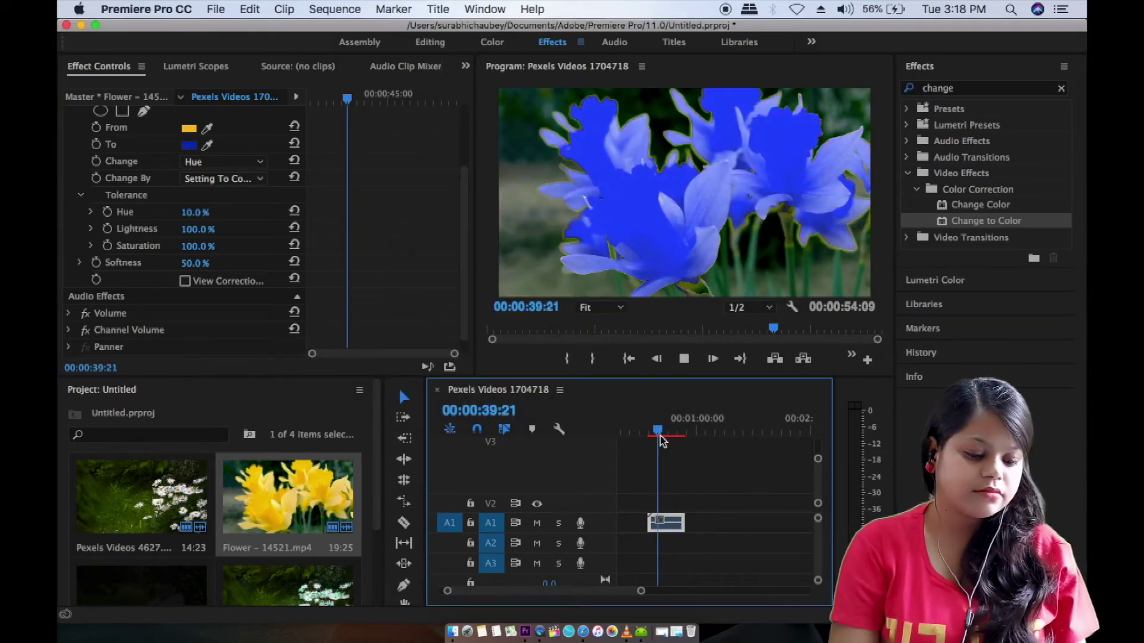
key("space")
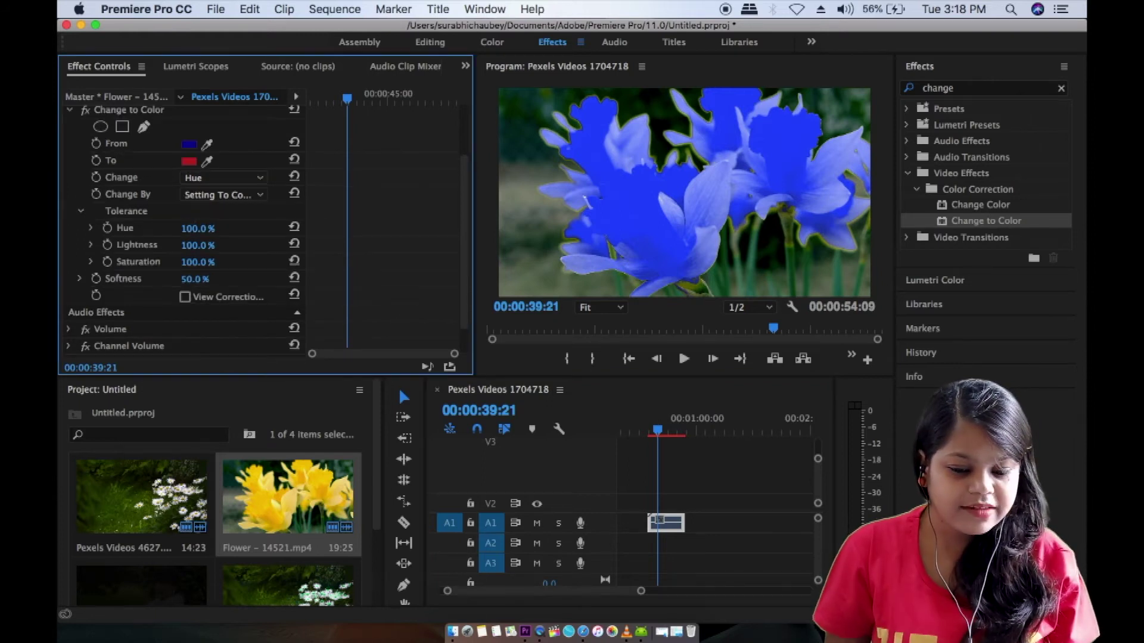
Step: Set the Hue and Lightness tolerances to 100% and change the To colour to magenta E011C9
mouse_move(197, 228)
left_mouse_down()
mouse_move(138, 228)
mouse_move(214, 228)
left_mouse_up()
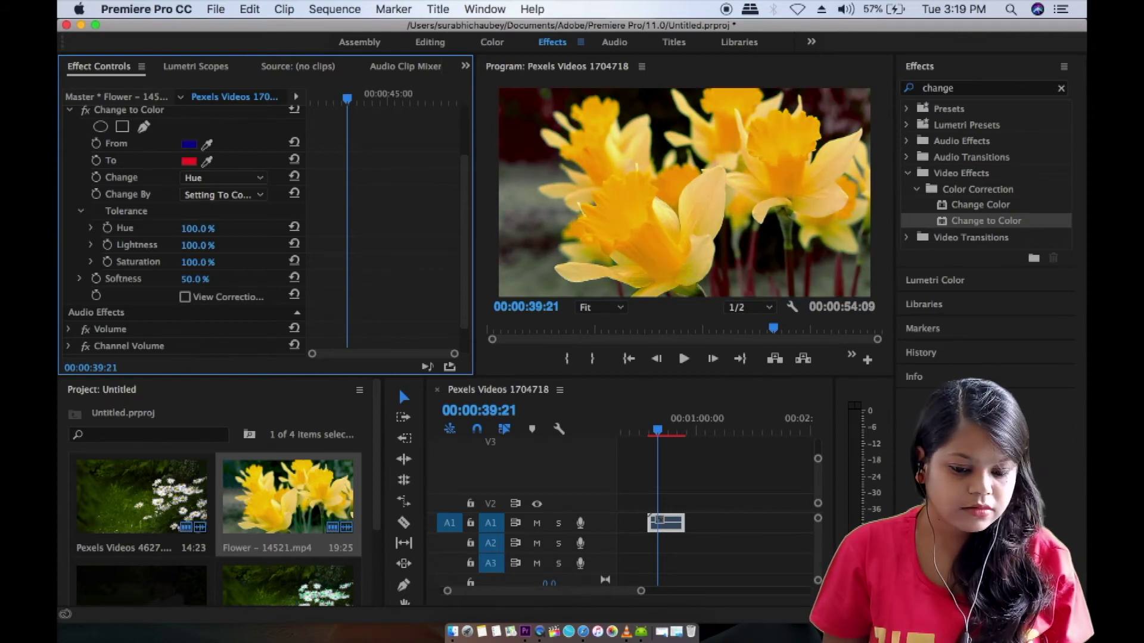
left_click_drag(195, 245, 264, 246)
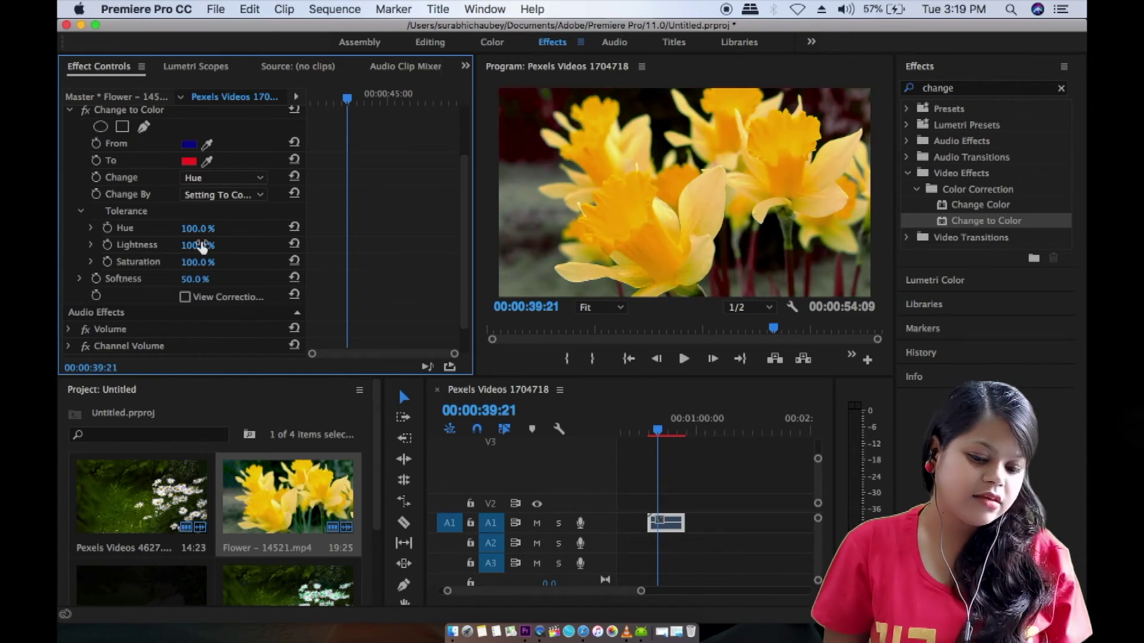
left_click(189, 162)
mouse_move(612, 188)
left_mouse_down()
mouse_move(613, 335)
mouse_move(575, 331)
left_mouse_up()
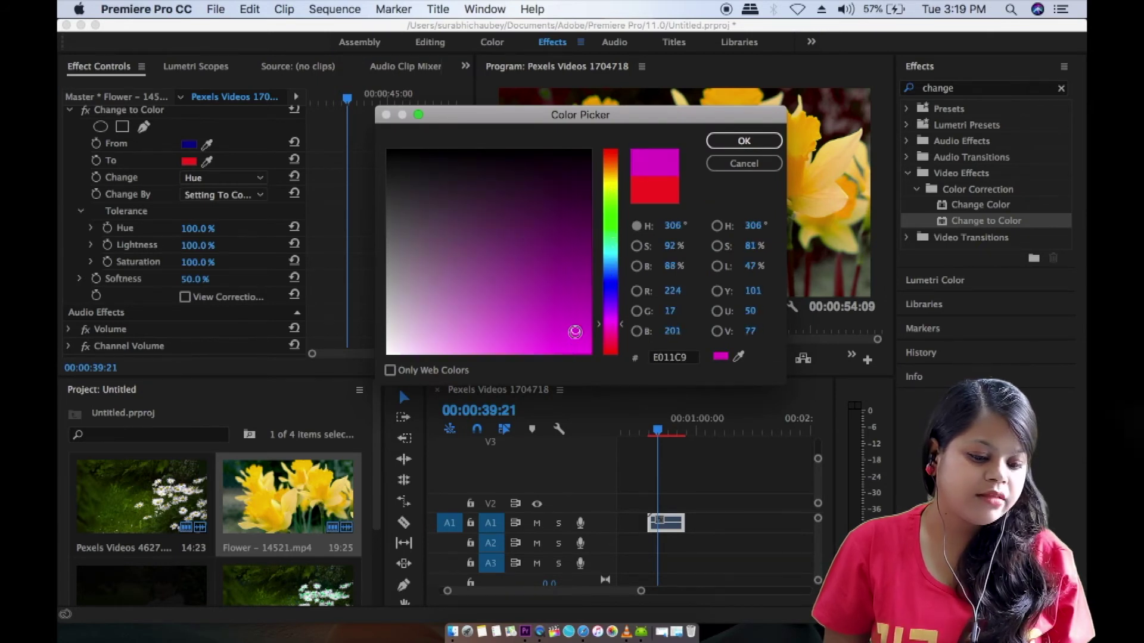
left_click(748, 143)
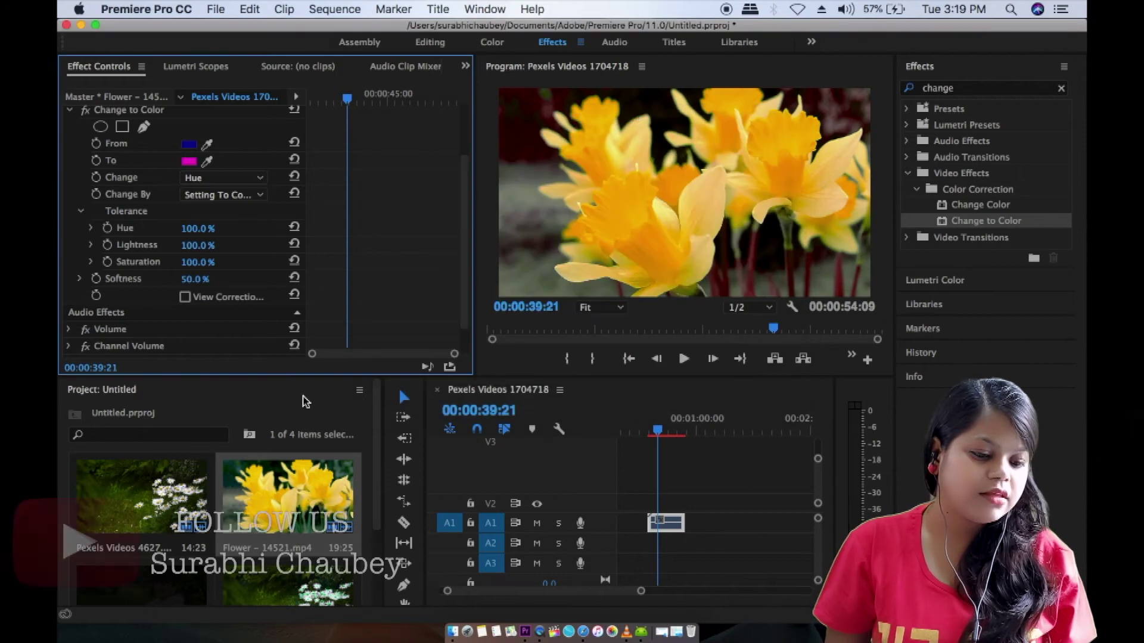
Step: Set the Lightness tolerance to 80%, Saturation tolerance to 100% and Softness to 40%, and scrub the daffodil clip to check them
mouse_move(200, 245)
left_mouse_down()
mouse_move(141, 245)
mouse_move(189, 246)
left_mouse_up()
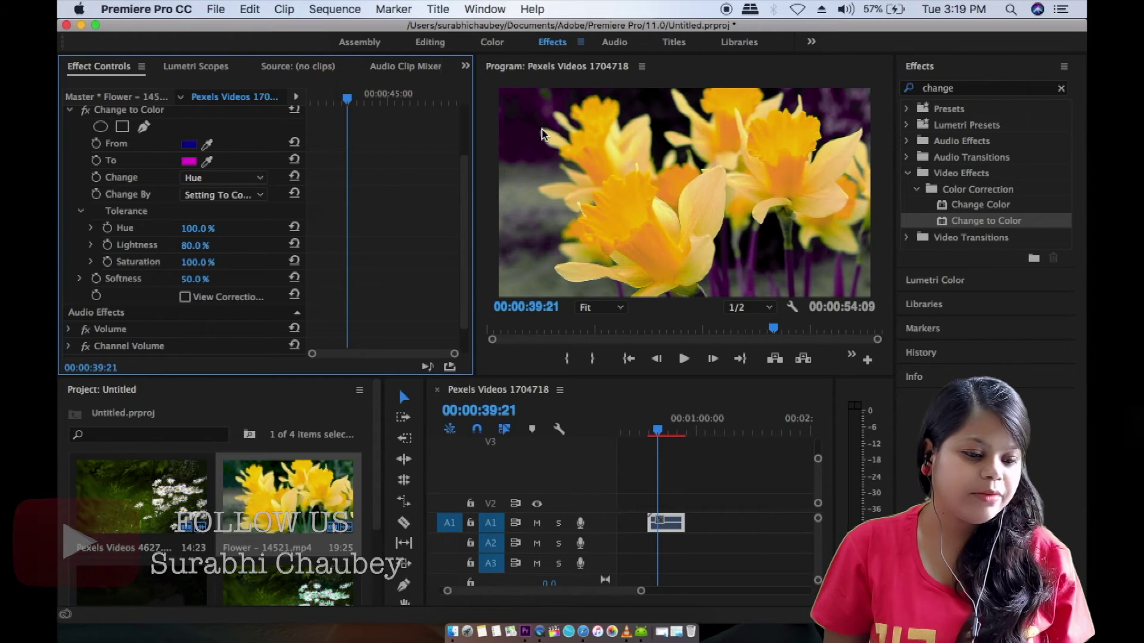
left_click_drag(199, 262, 192, 262)
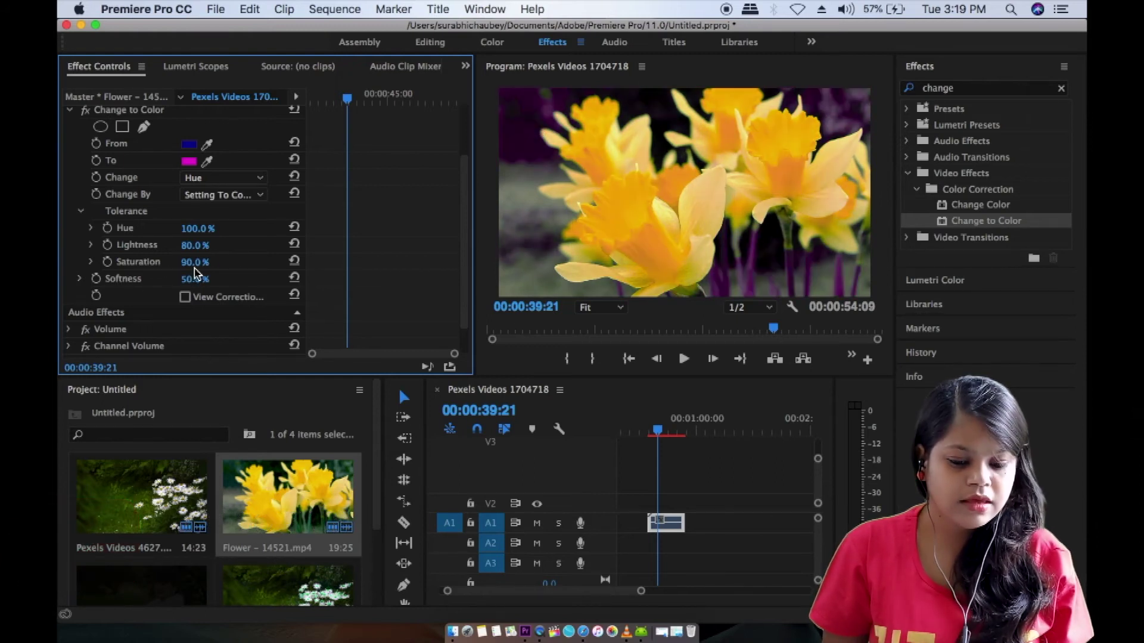
left_click_drag(192, 262, 166, 280)
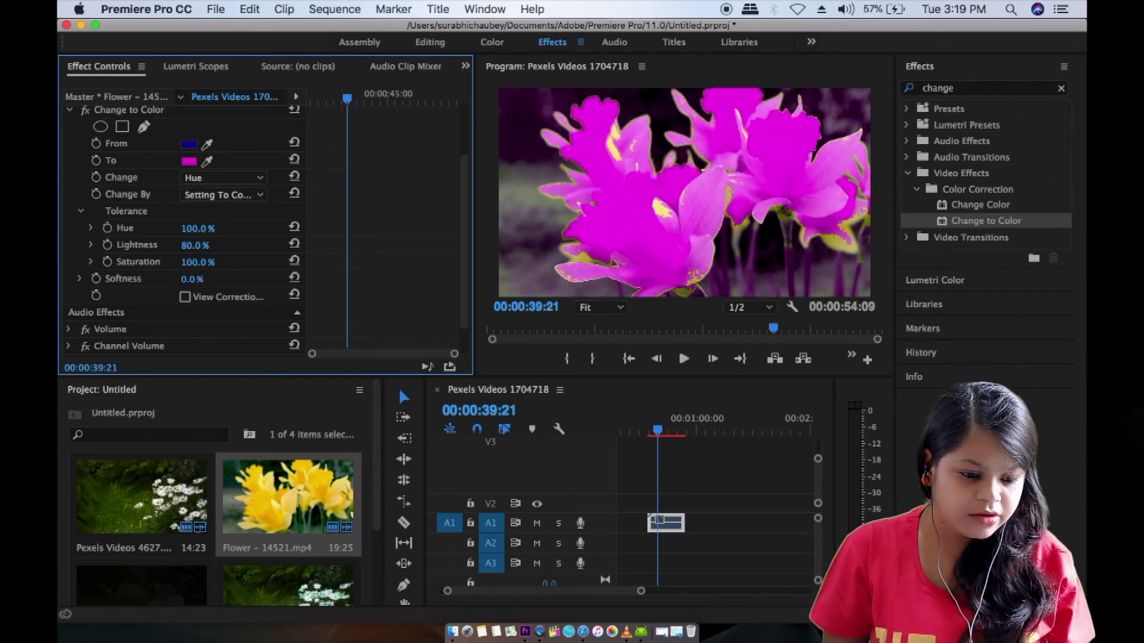
left_click_drag(659, 432, 671, 454)
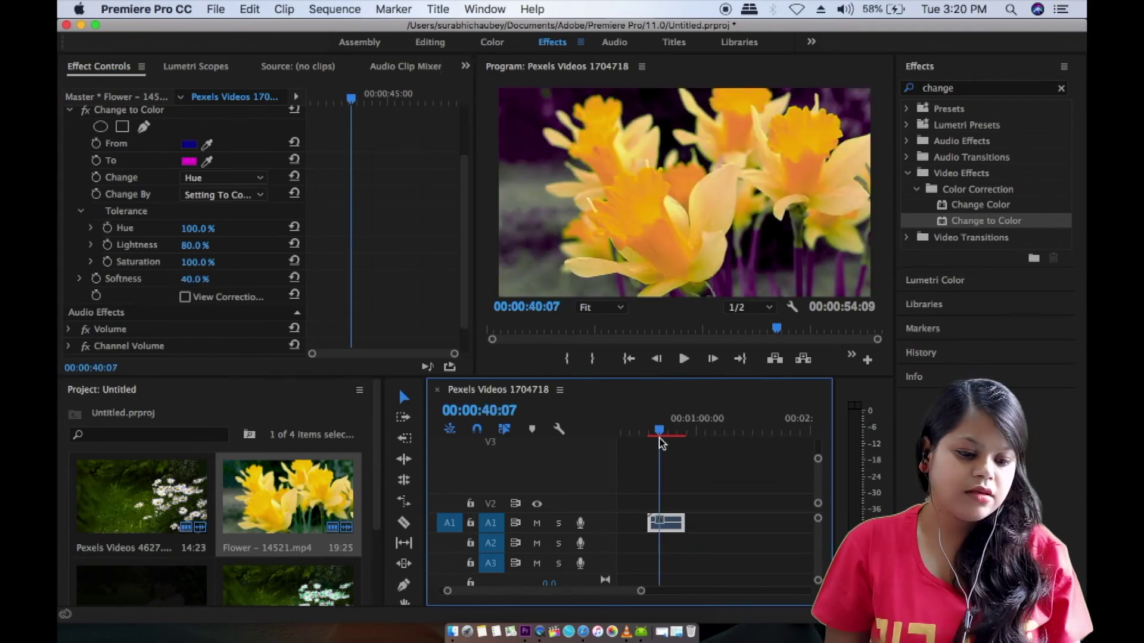
Step: Lower the Lightness tolerance of Change to Color to 20% and set its From colour to red B40E0E
scroll(692, 481, "left", 2)
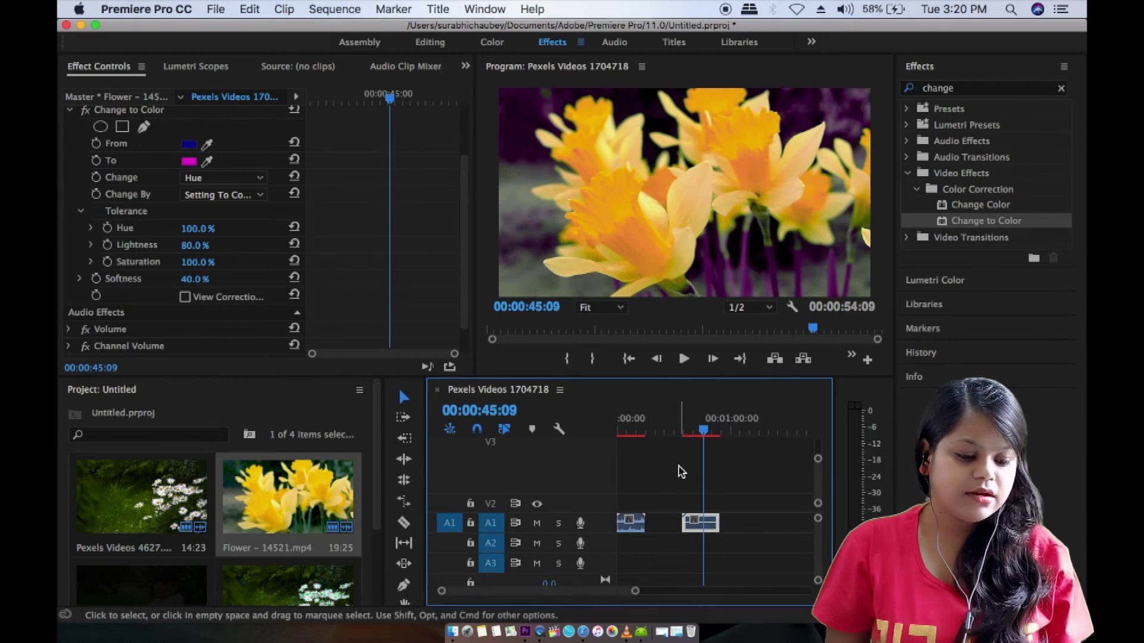
left_click_drag(195, 245, 159, 244)
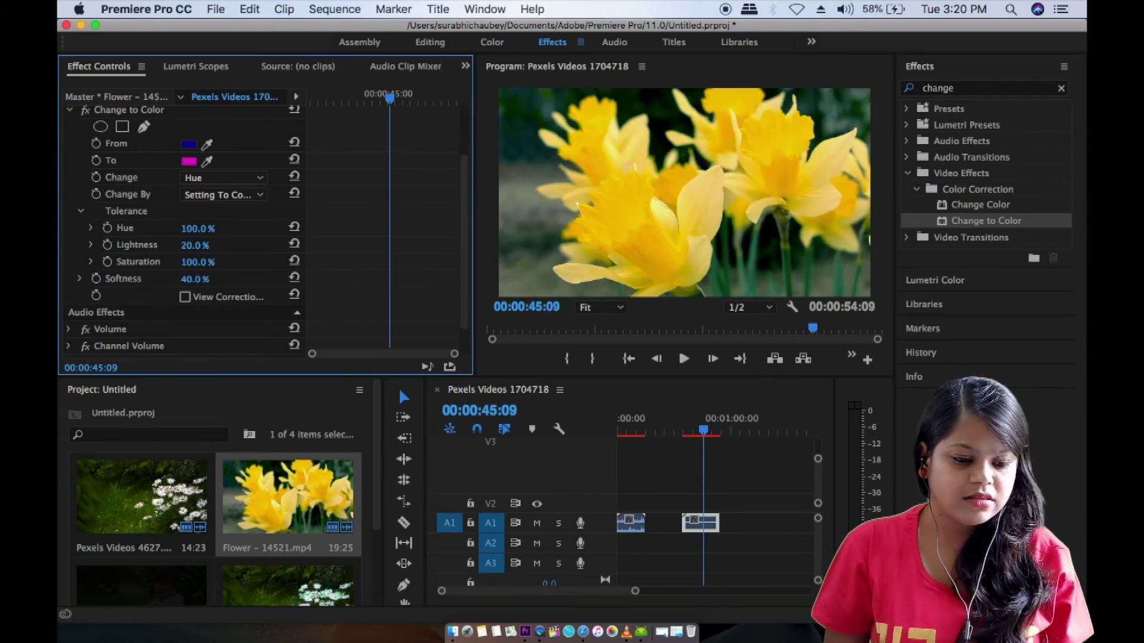
left_click(190, 145)
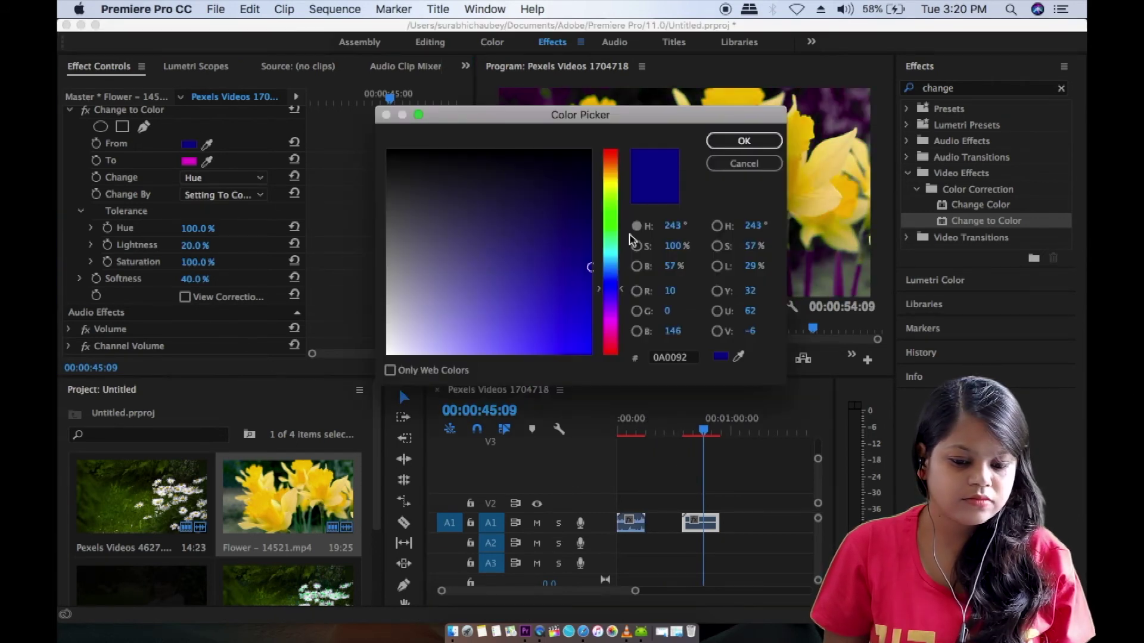
left_click_drag(607, 209, 610, 152)
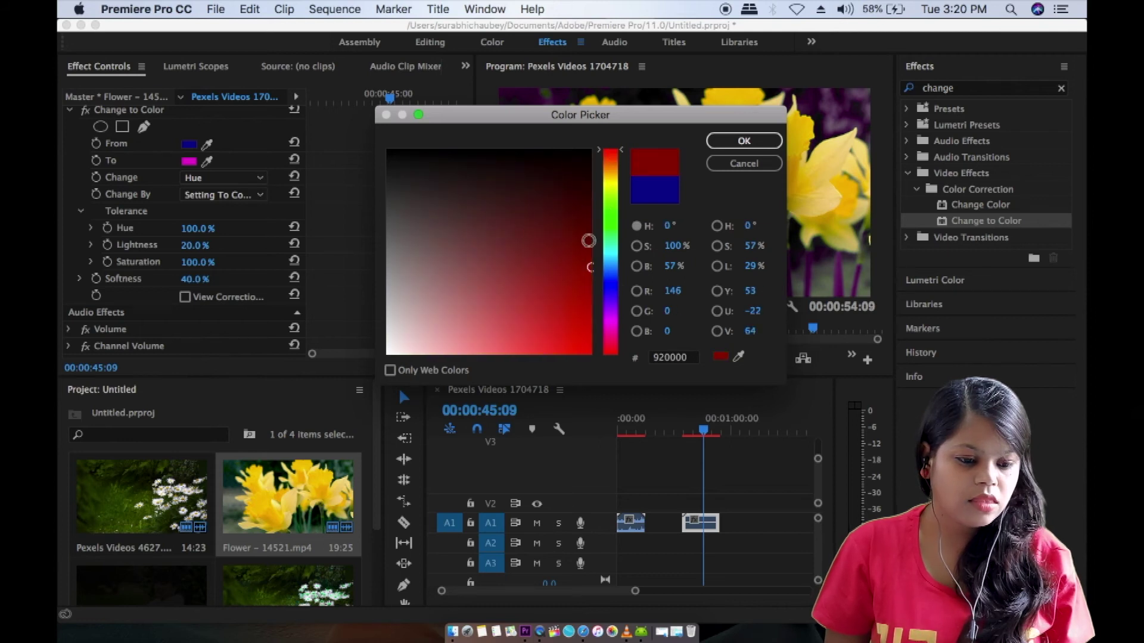
mouse_move(588, 241)
left_mouse_down()
mouse_move(576, 306)
mouse_move(575, 295)
left_mouse_up()
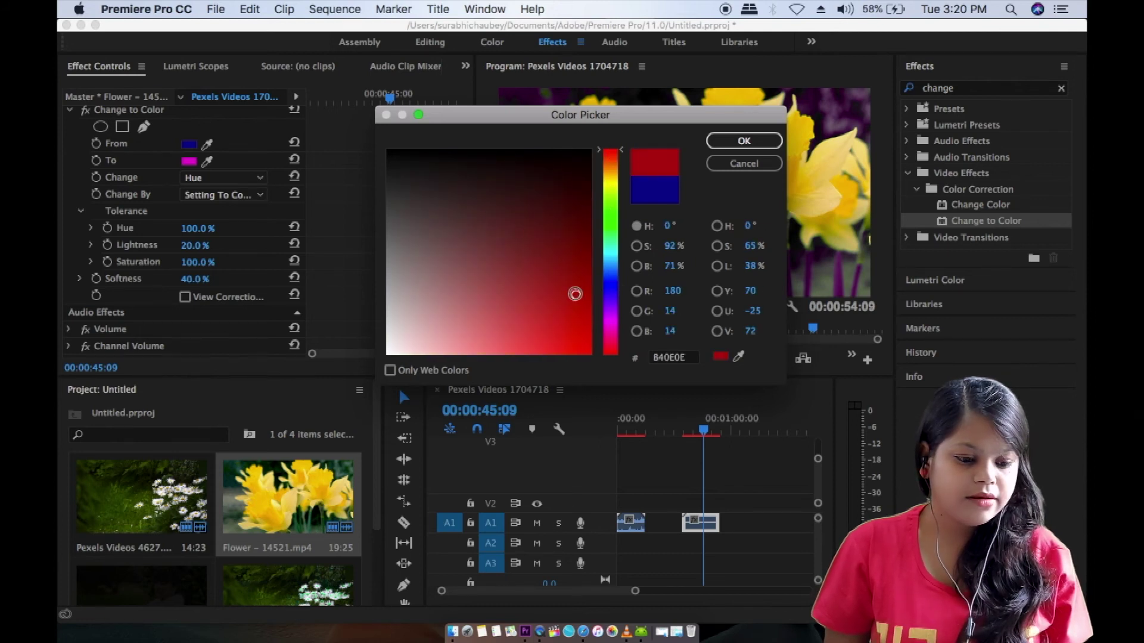
left_click(739, 143)
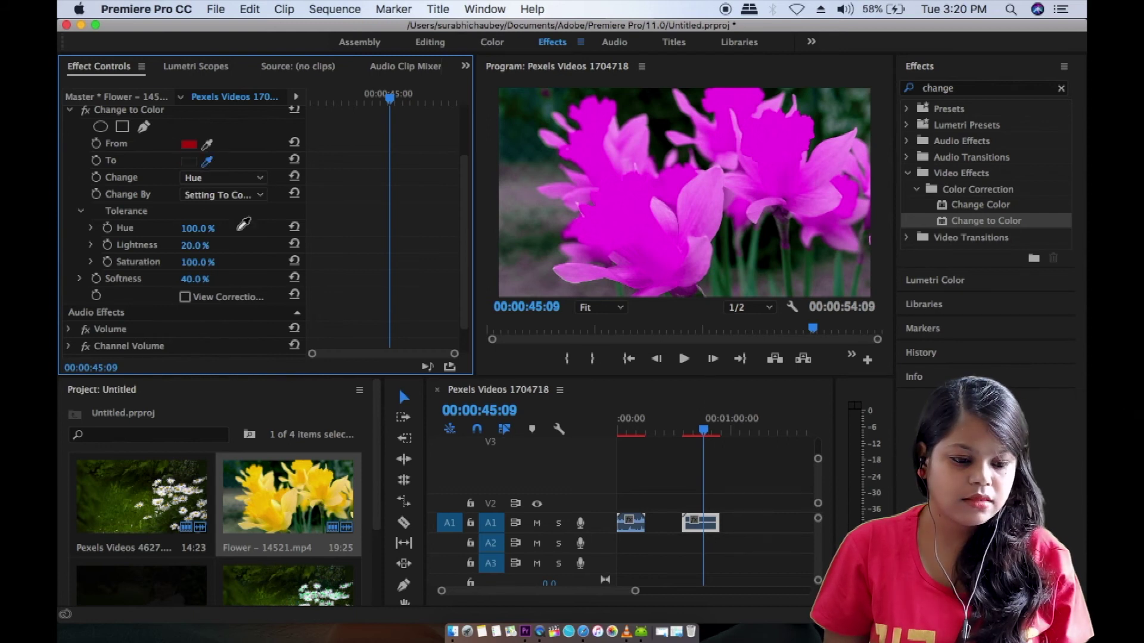
Step: Sample the dark interface background as the To colour, and play the daffodil clip in an enlarged preview from about 45 seconds
left_click(237, 228)
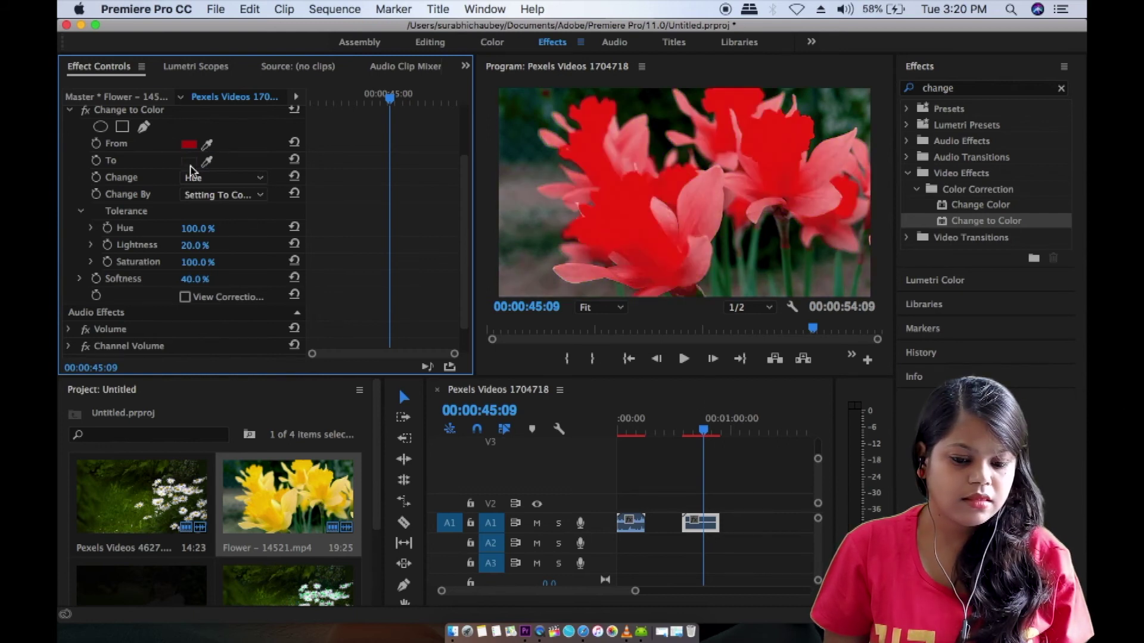
left_click_drag(704, 427, 699, 429)
key("grave")
key("space")
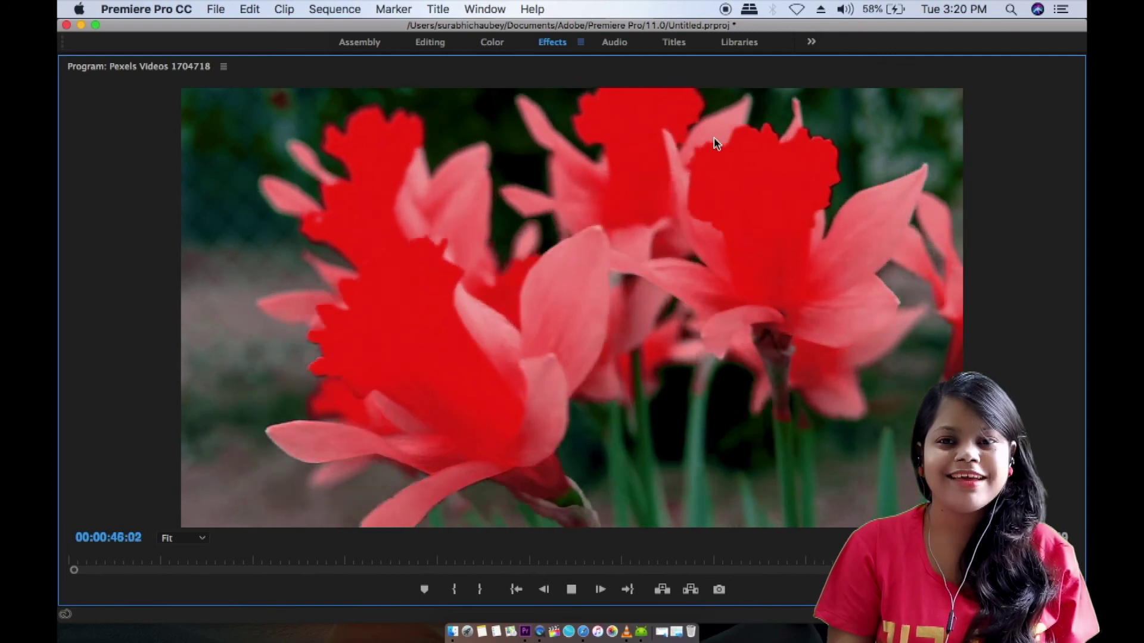
key("grave")
key("space")
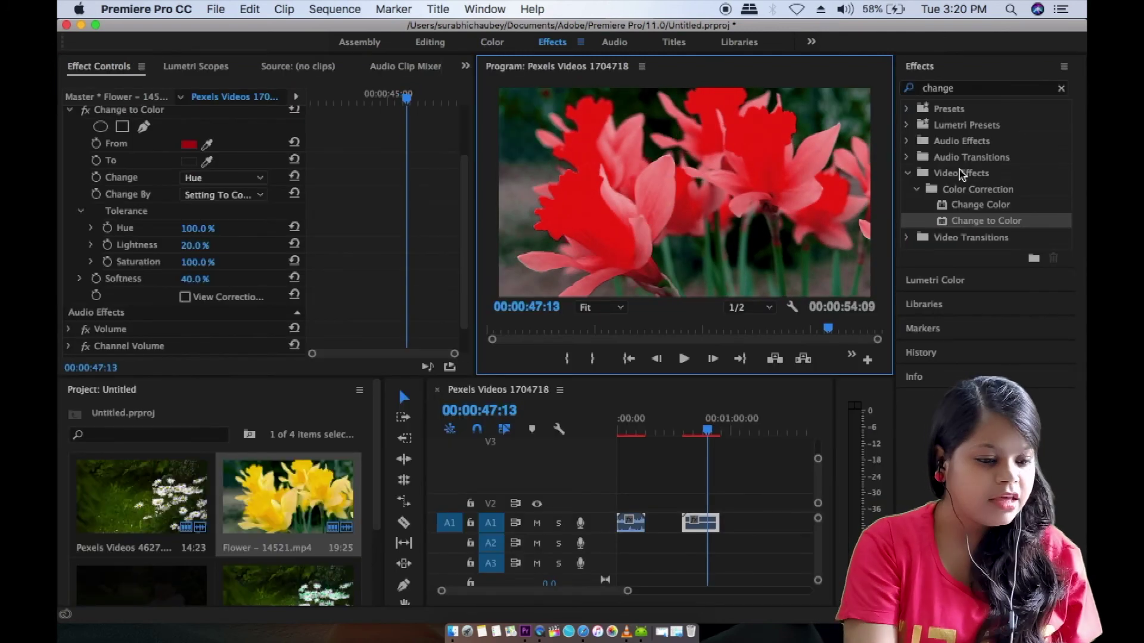